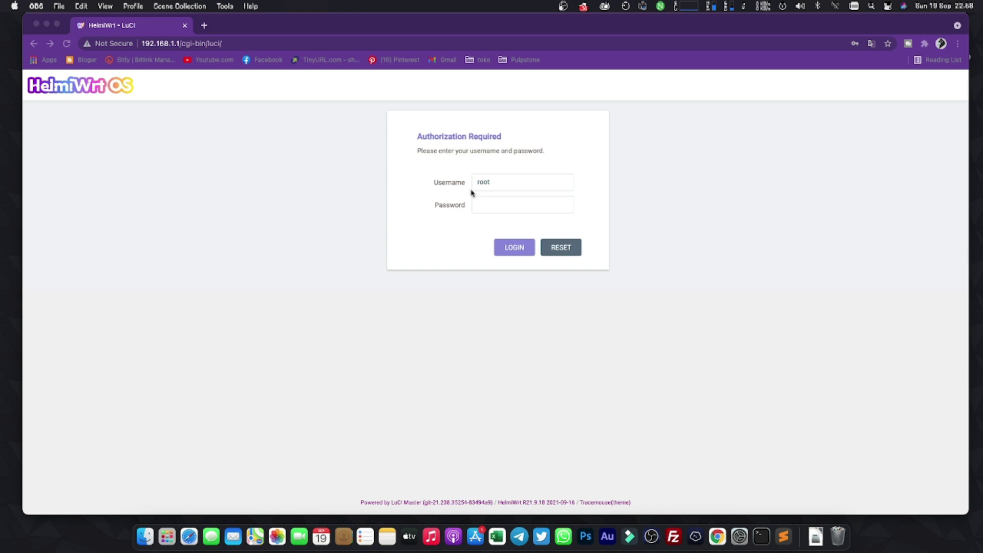
# Log in as root with the account password and dismiss Chrome's update-password prompt.
pyautogui.click(490, 204)
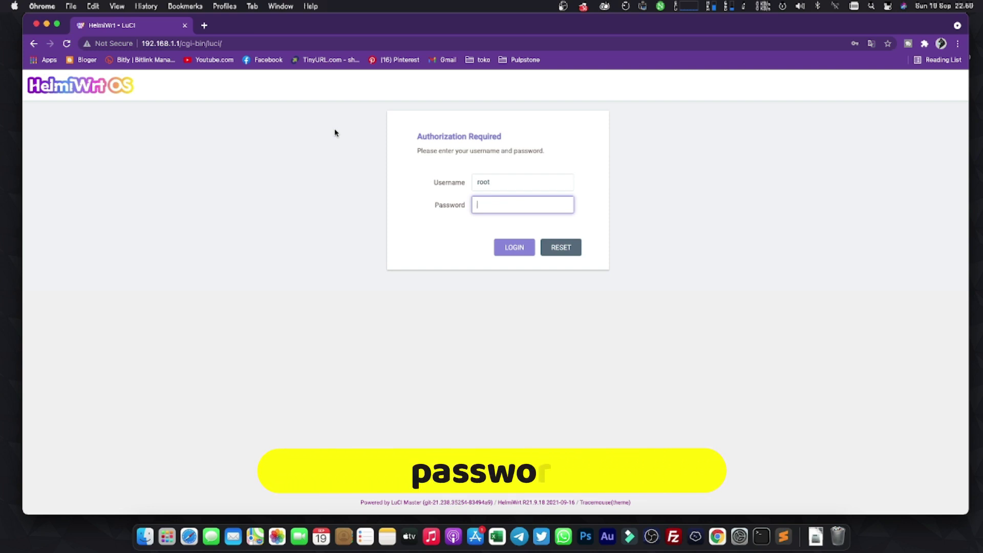
pyautogui.write('password')
pyautogui.press('Return')
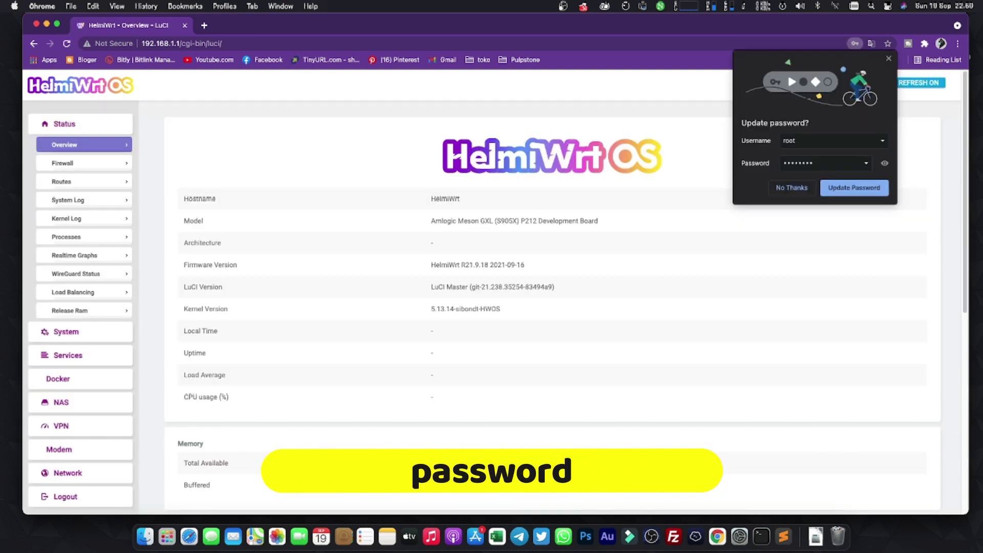
pyautogui.click(889, 60)
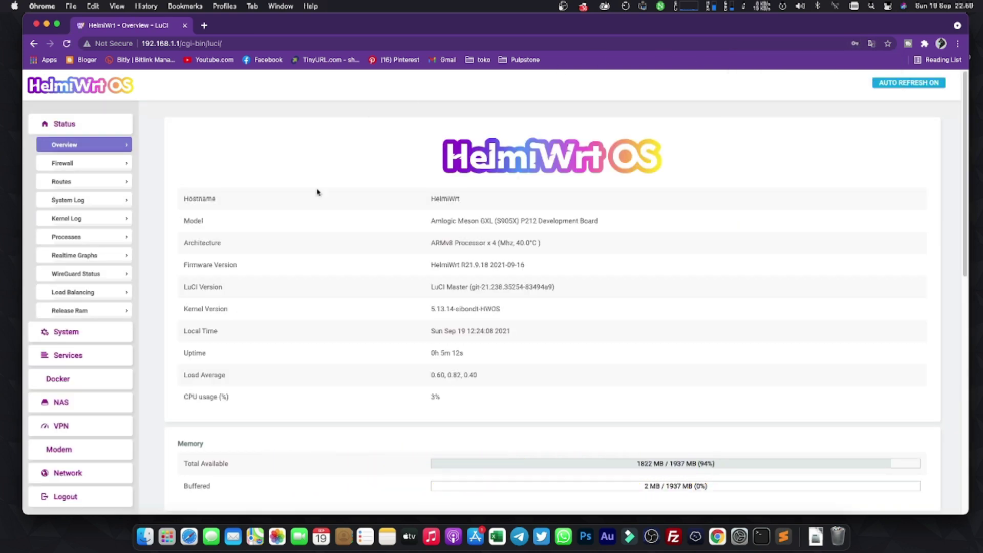
pyautogui.scroll(-15, 345, 231)
pyautogui.scroll(15, 346, 231)
pyautogui.moveTo(433, 222); pyautogui.dragTo(644, 221)
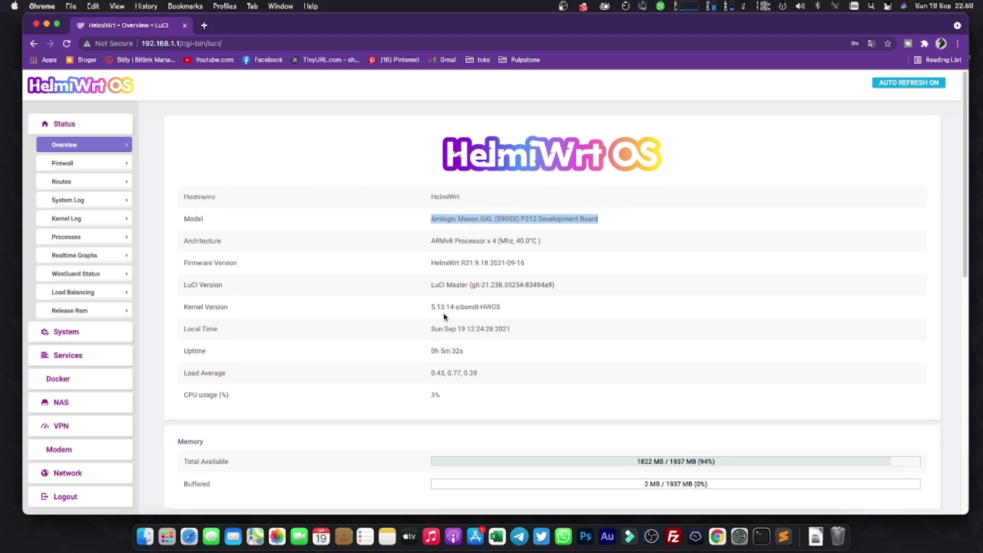
pyautogui.scroll(-10, 444, 316)
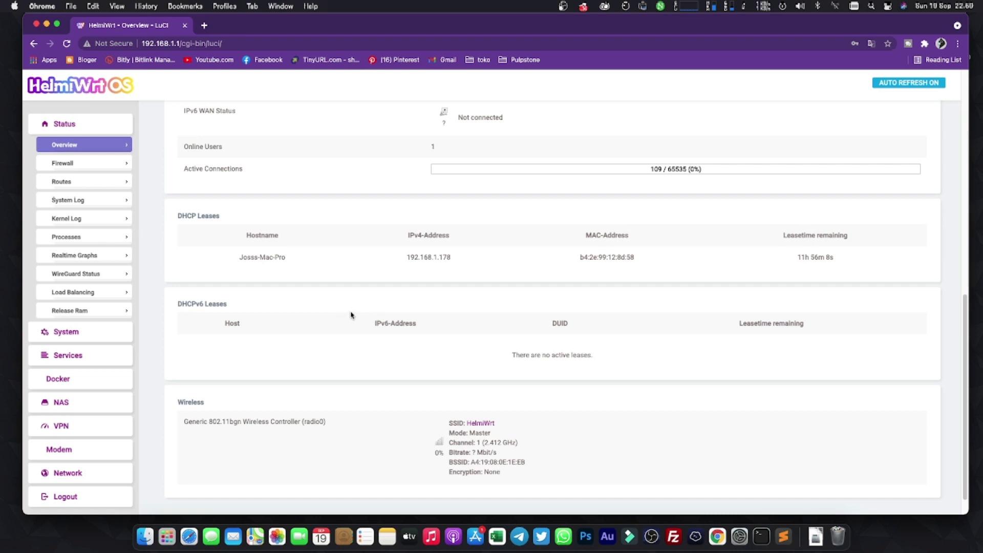
pyautogui.scroll(-1, 160, 351)
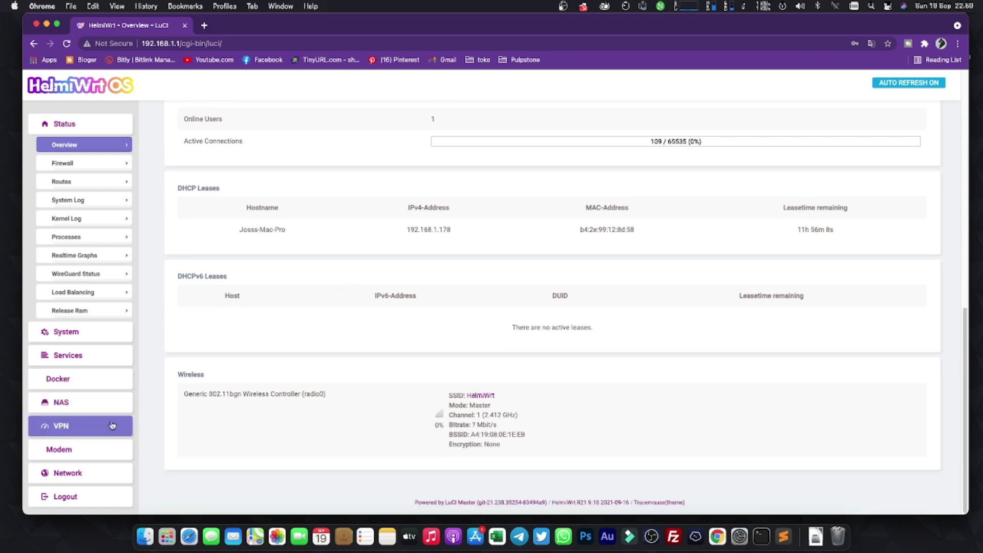
# Go to Network > Wireless and highlight the HelmiWrt SSID and its mode.
pyautogui.click(95, 477)
pyautogui.scroll(-3, 92, 450)
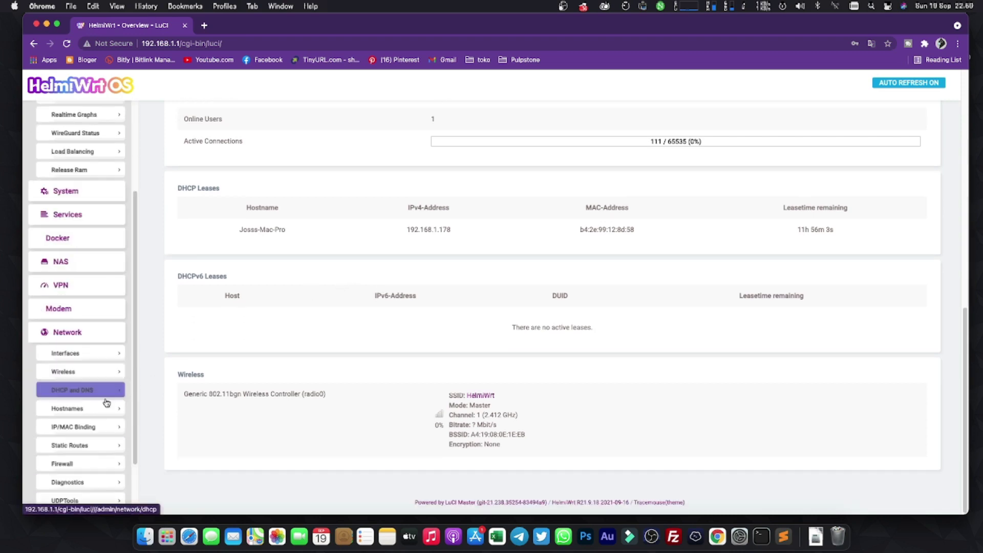
pyautogui.click(68, 372)
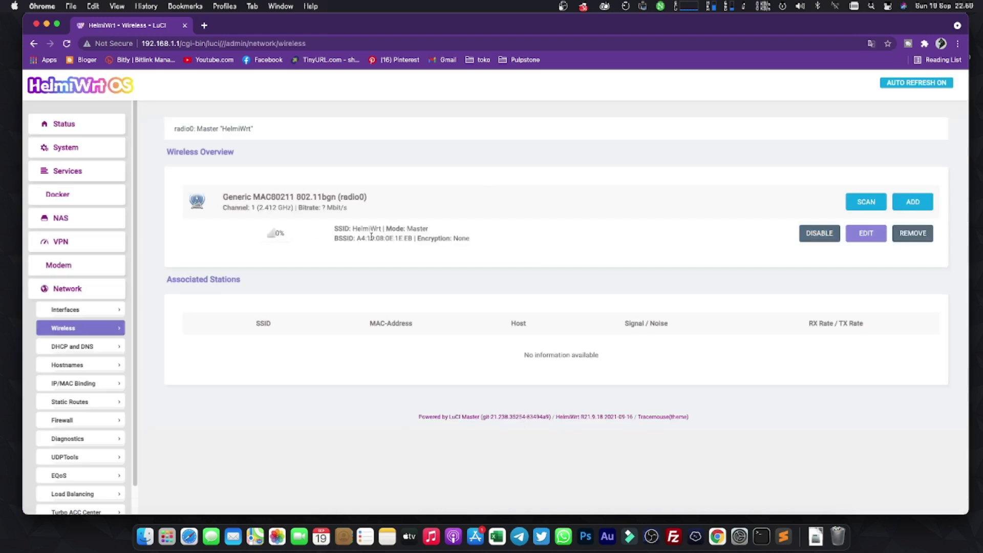
pyautogui.moveTo(340, 228); pyautogui.dragTo(472, 231)
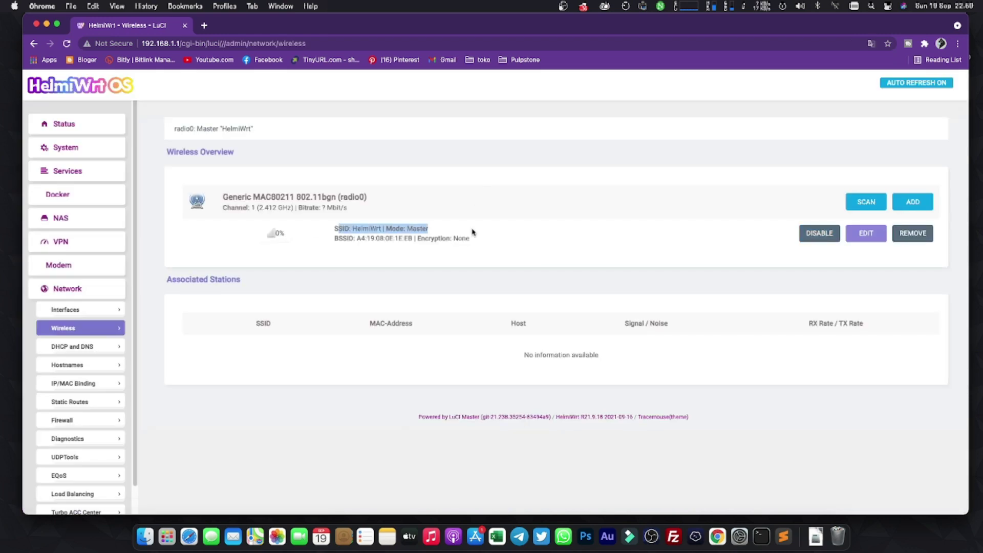
# Toggle the Mac's Wi-Fi on and back off from the menu bar list.
pyautogui.click(835, 7)
pyautogui.click(961, 24)
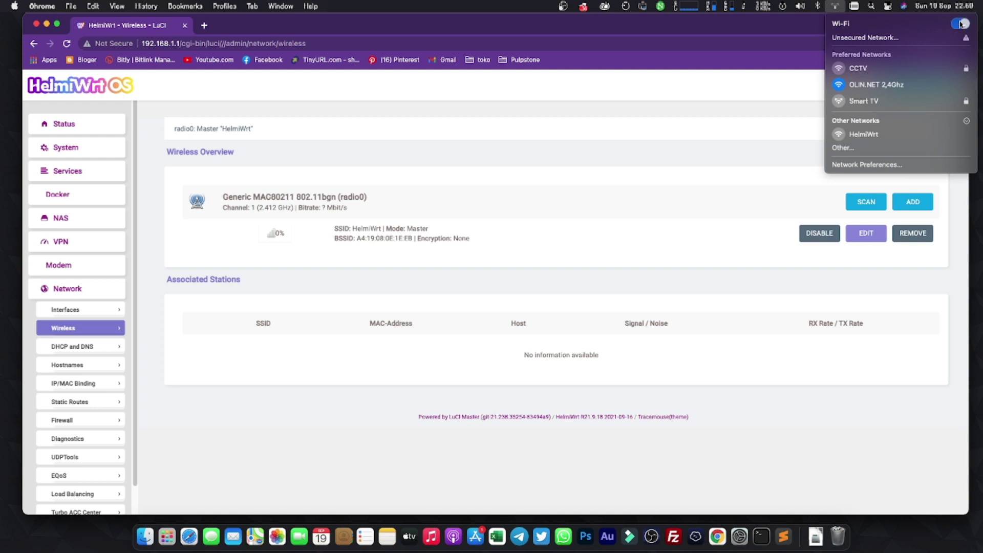
pyautogui.click(961, 24)
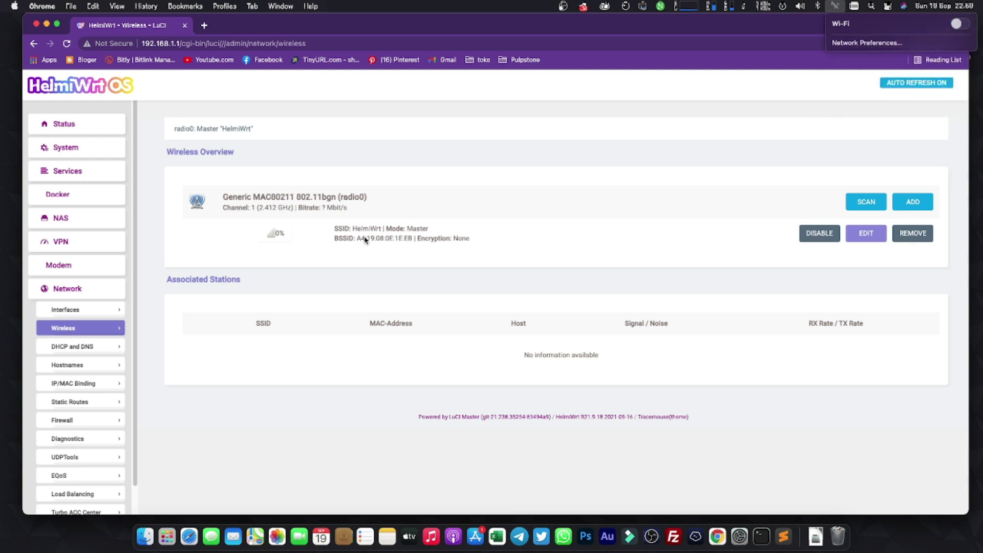
pyautogui.click(446, 238)
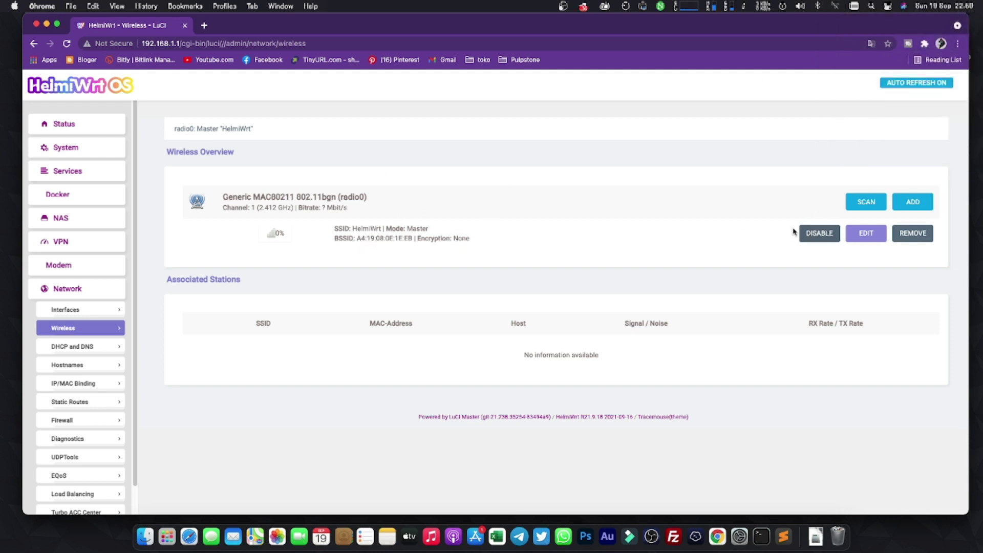
# Disable the radio0 wireless network, then go to Network > Interfaces.
pyautogui.click(817, 235)
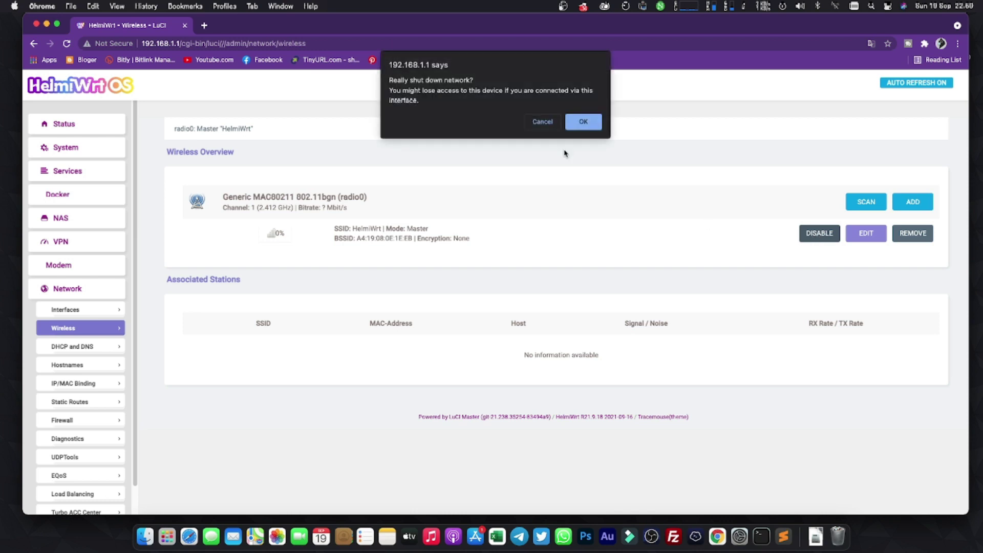
pyautogui.click(577, 123)
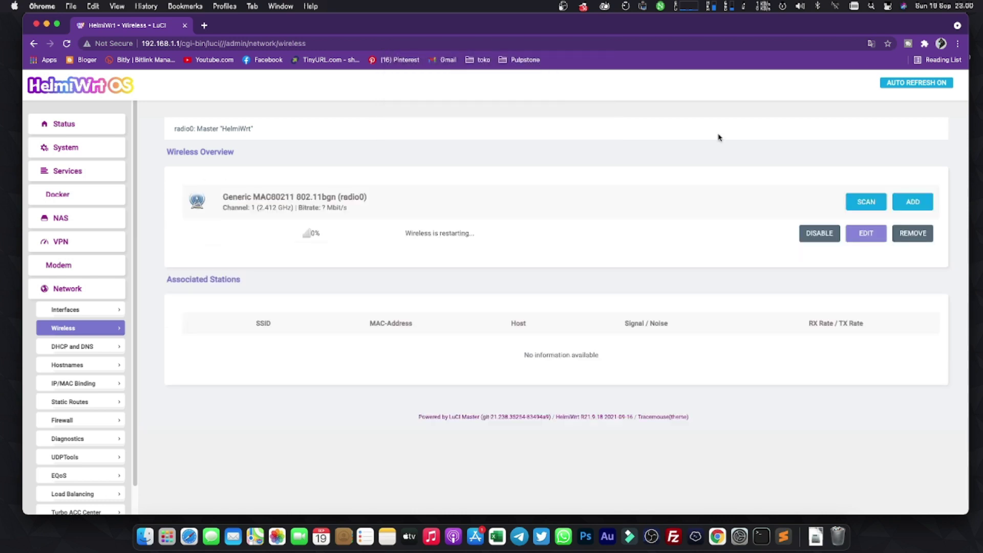
pyautogui.click(108, 311)
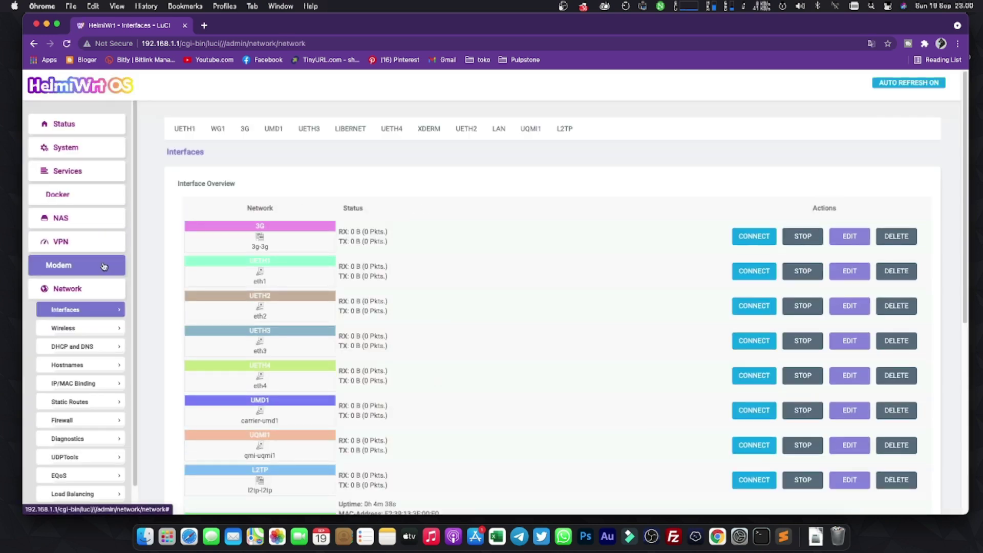
pyautogui.click(91, 173)
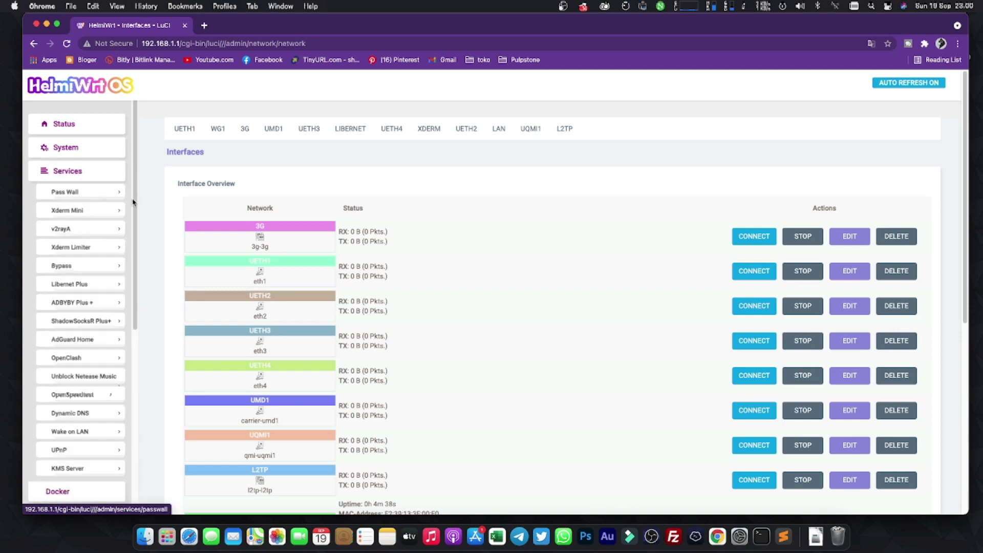
pyautogui.scroll(-6, 351, 226)
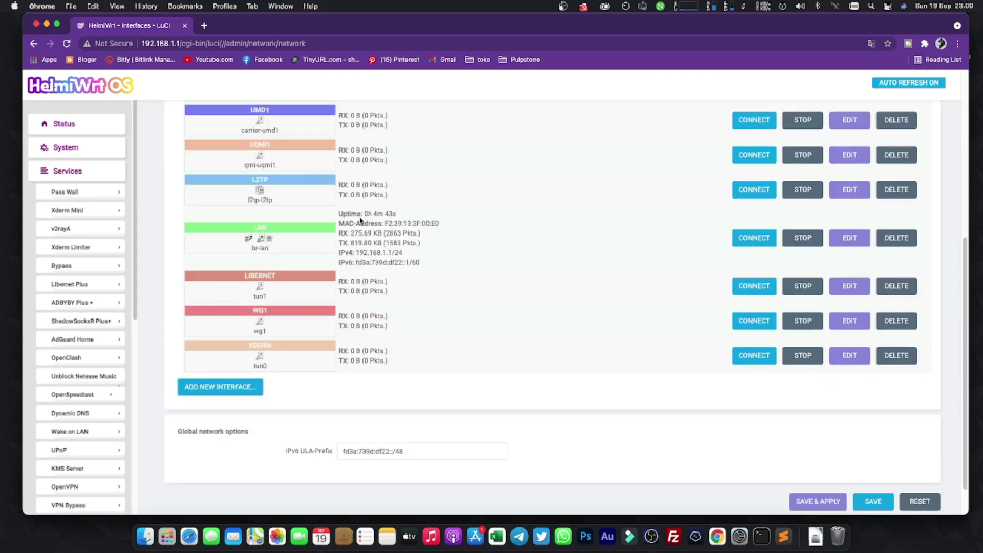
pyautogui.scroll(3, 174, 220)
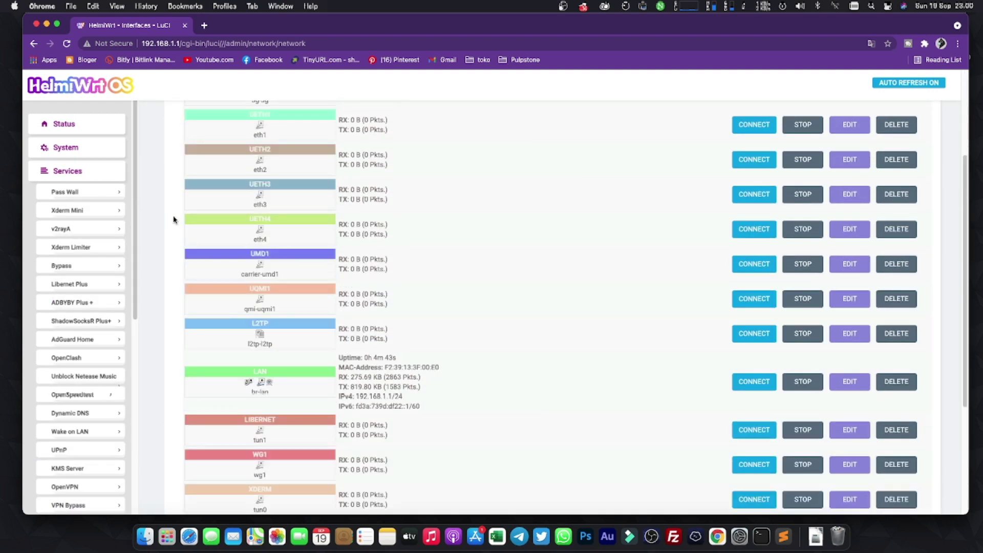
pyautogui.scroll(-1, 171, 217)
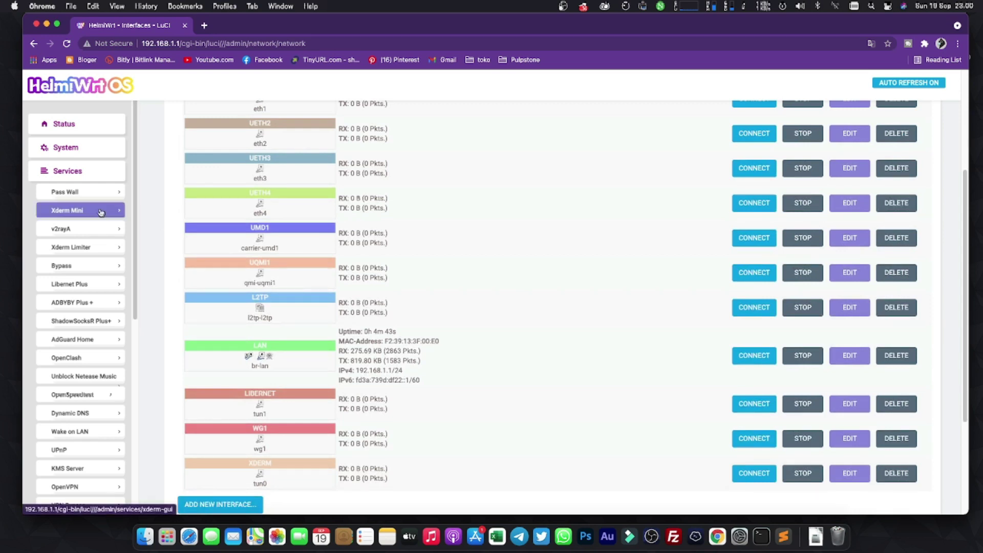
pyautogui.scroll(-1, 113, 251)
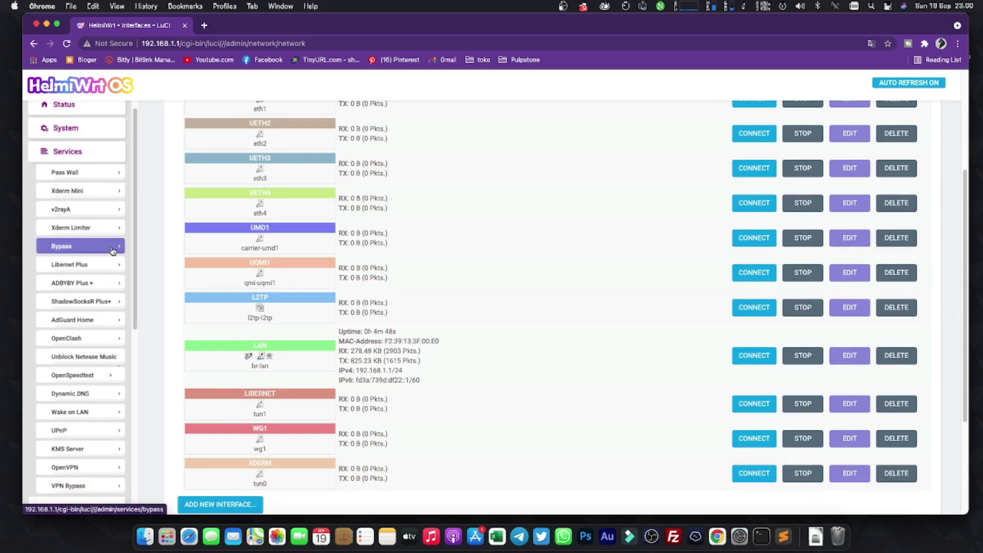
pyautogui.scroll(-1, 111, 254)
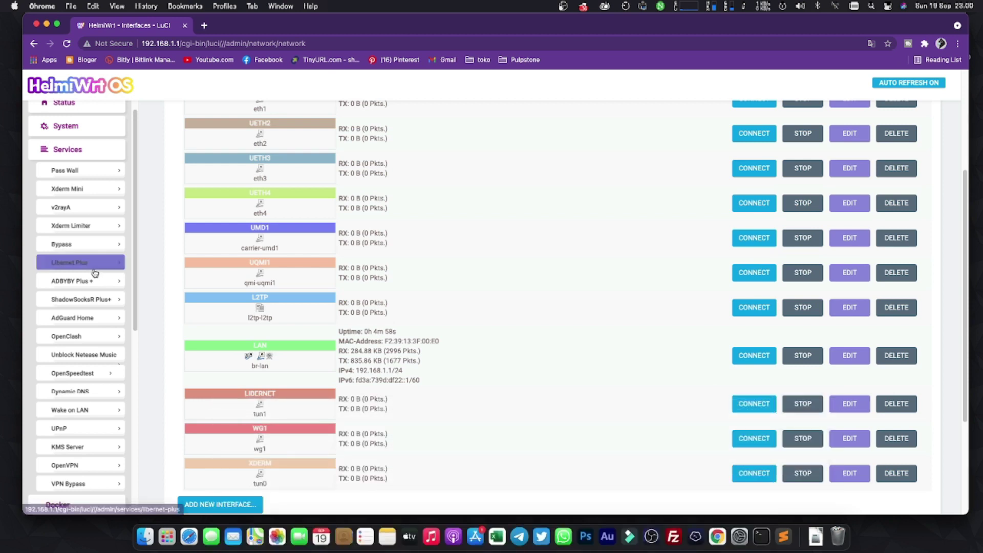
pyautogui.scroll(-1, 70, 277)
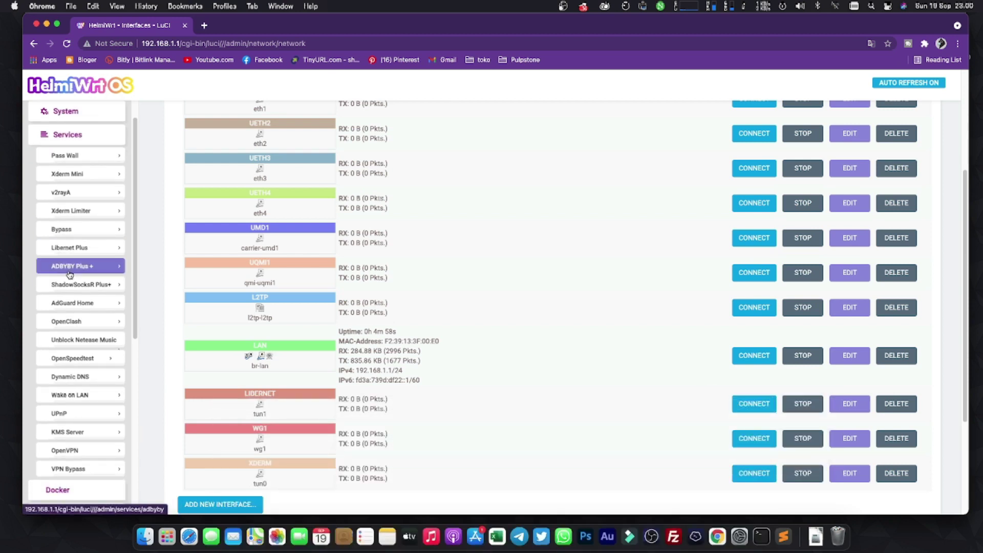
pyautogui.scroll(-1, 77, 277)
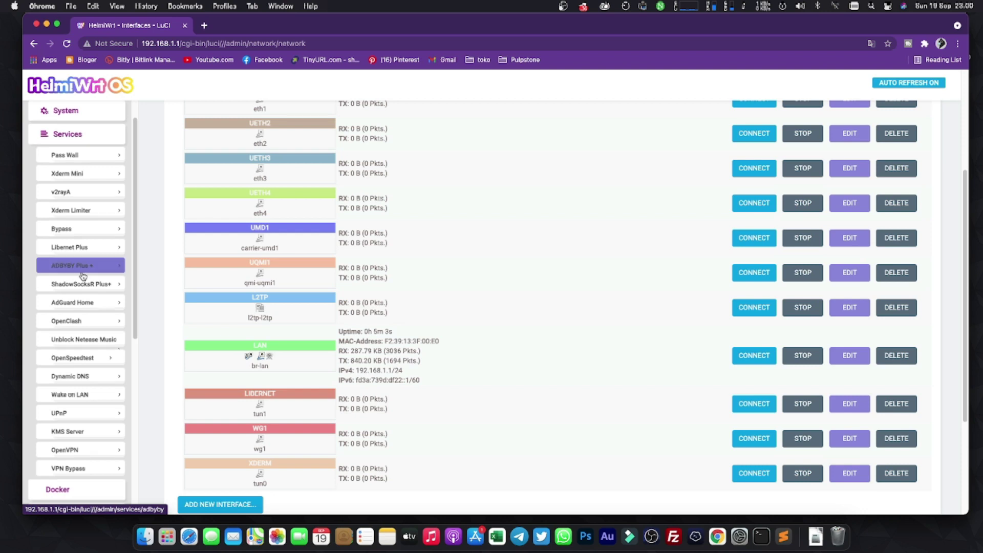
pyautogui.scroll(-1, 96, 288)
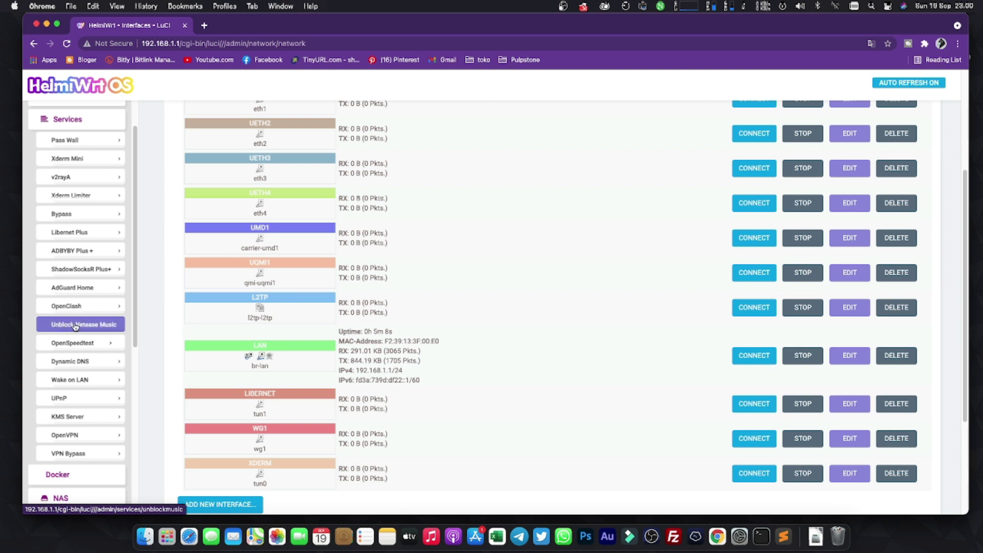
pyautogui.scroll(-1, 76, 327)
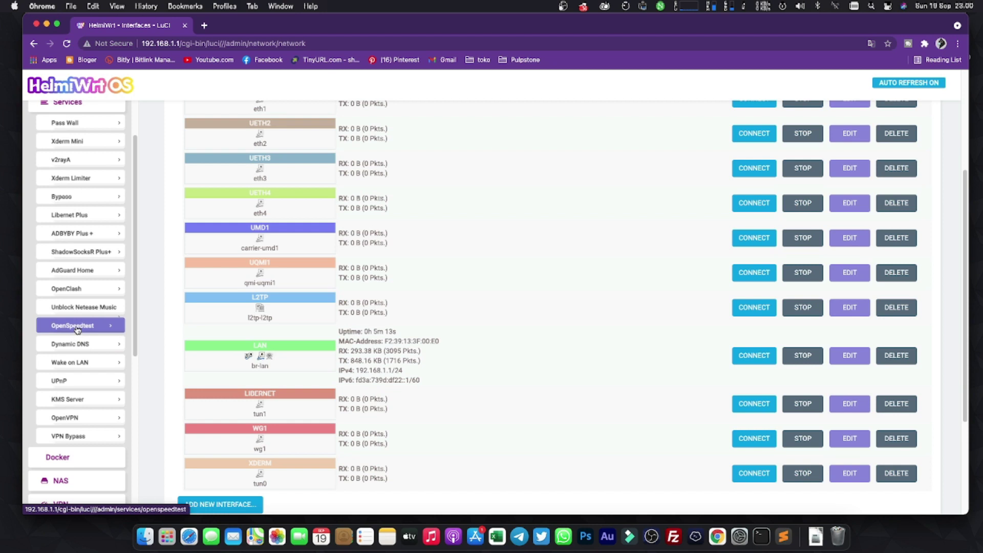
pyautogui.scroll(-2, 77, 330)
pyautogui.scroll(-1, 74, 382)
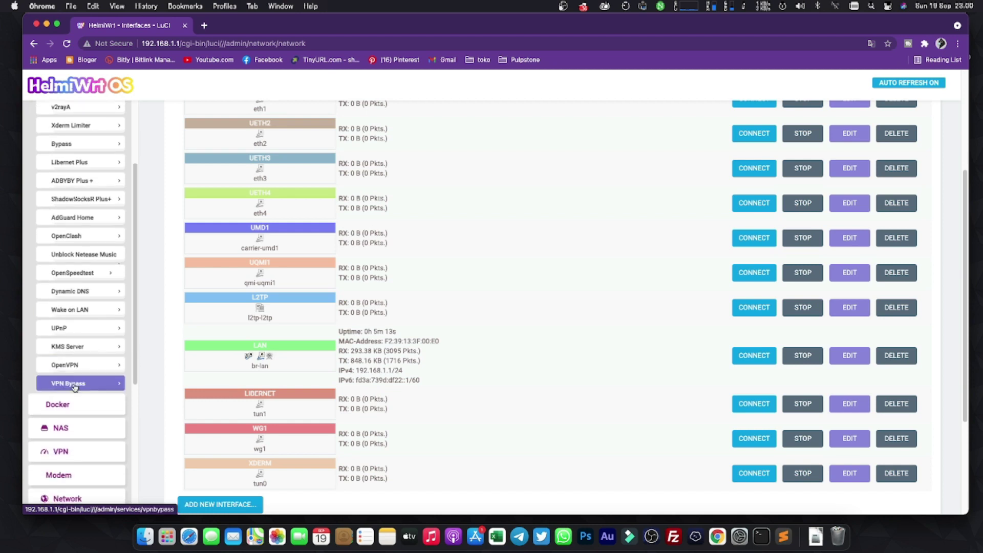
pyautogui.click(65, 405)
pyautogui.scroll(-5, 105, 293)
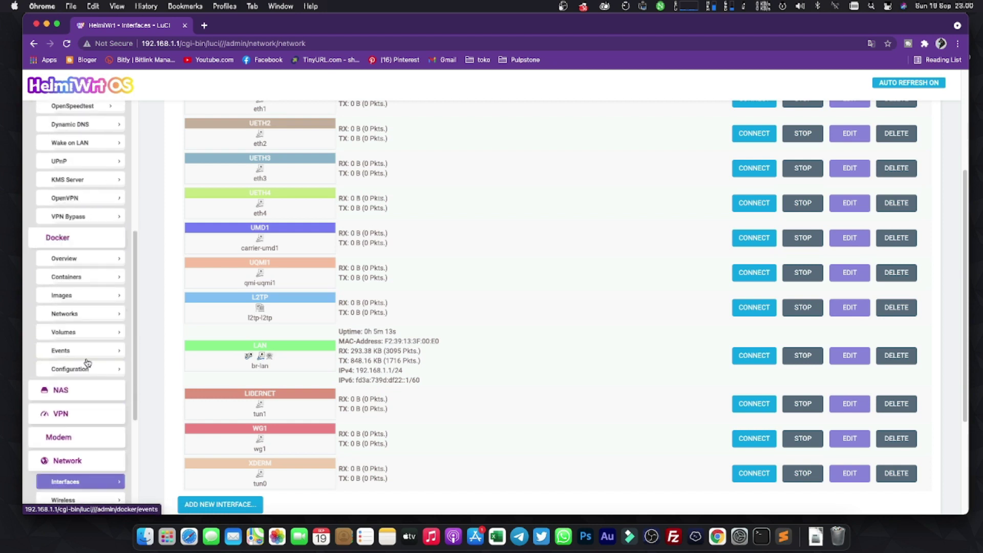
pyautogui.scroll(2, 88, 249)
pyautogui.scroll(10, 88, 249)
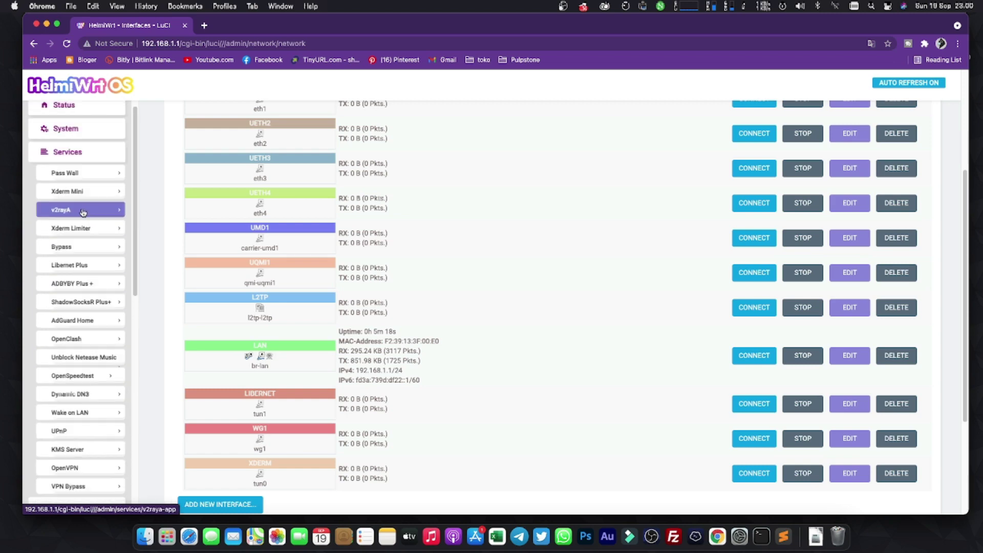
pyautogui.click(66, 147)
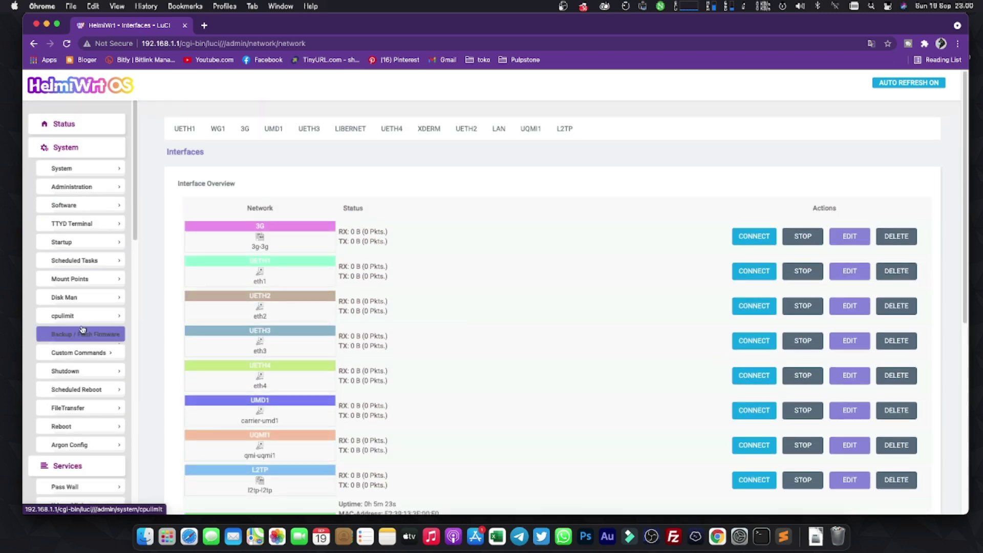
pyautogui.scroll(-1, 81, 353)
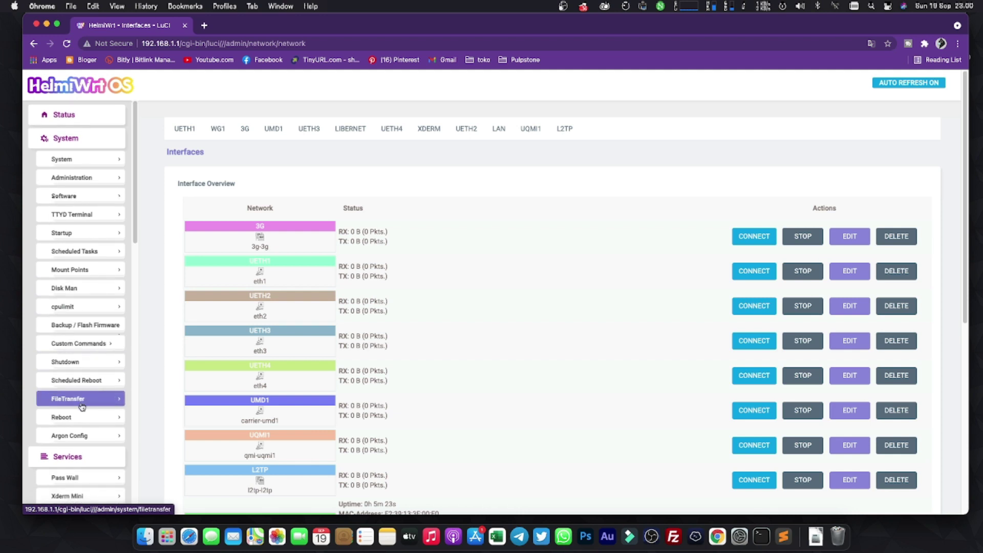
pyautogui.scroll(-15, 84, 359)
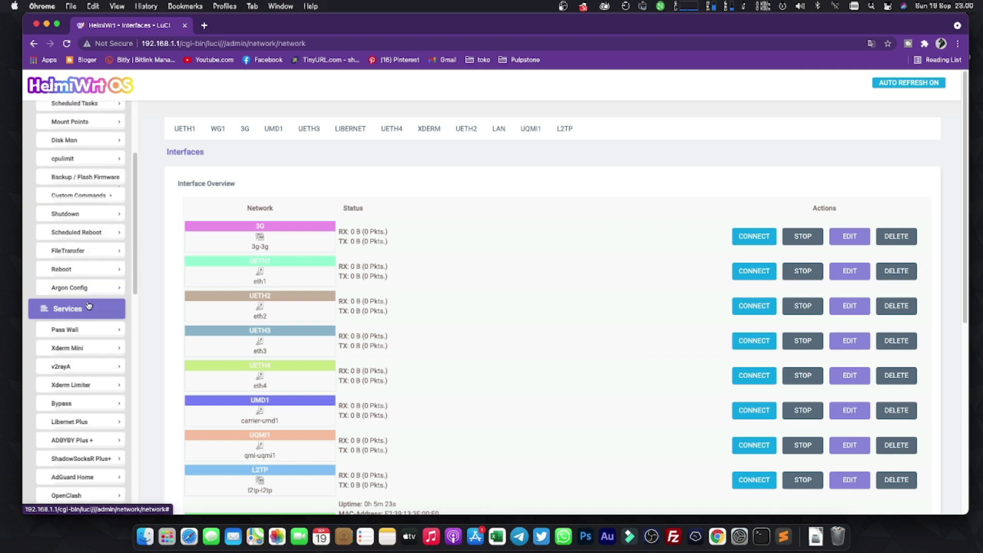
pyautogui.scroll(-5, 94, 459)
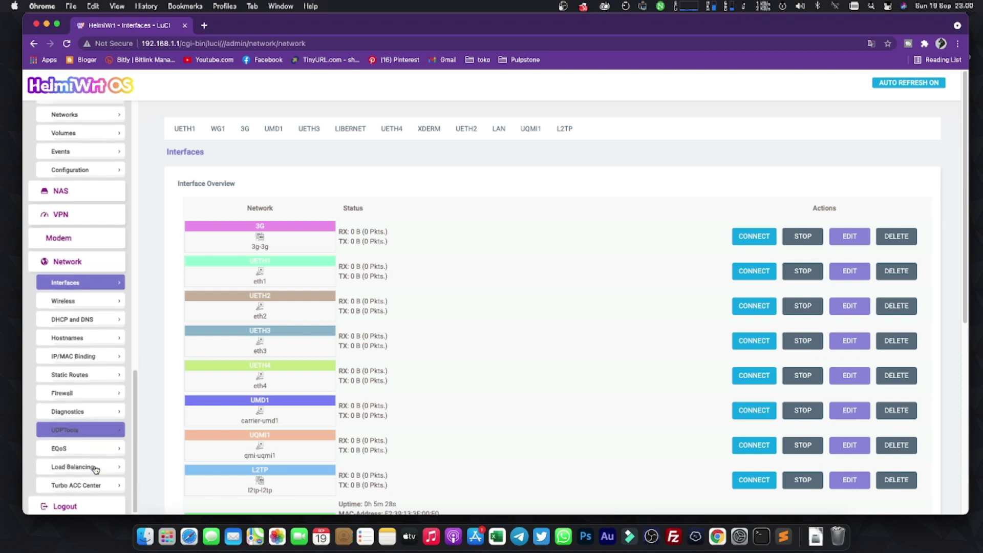
pyautogui.scroll(15, 124, 211)
pyautogui.scroll(5, 125, 211)
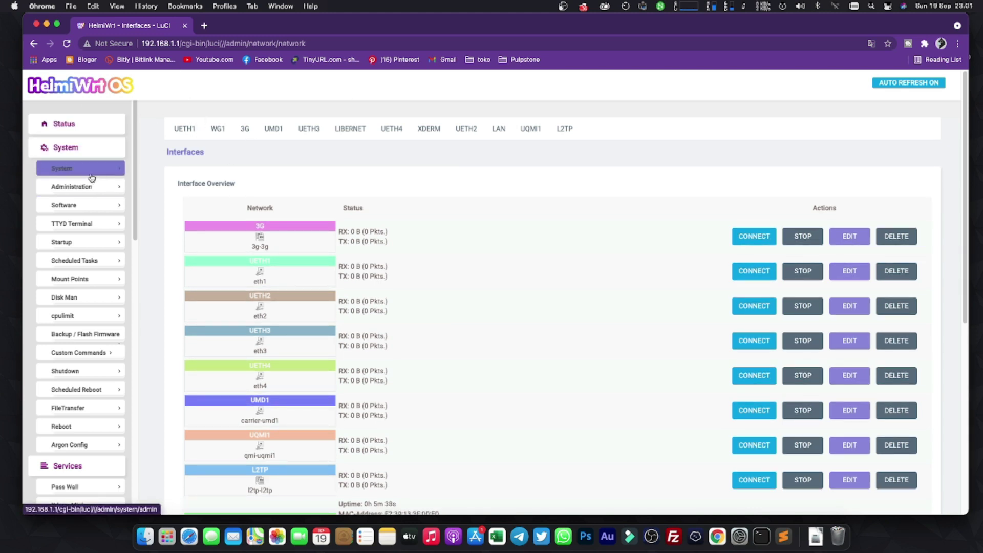
# Set Design to Argon under System > Language and Style and save & apply.
pyautogui.click(62, 169)
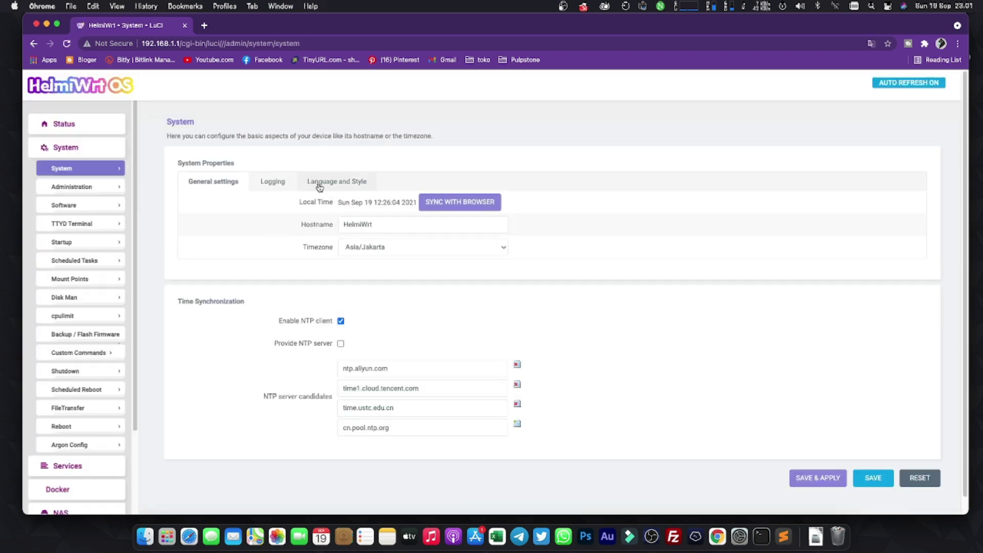
pyautogui.click(322, 185)
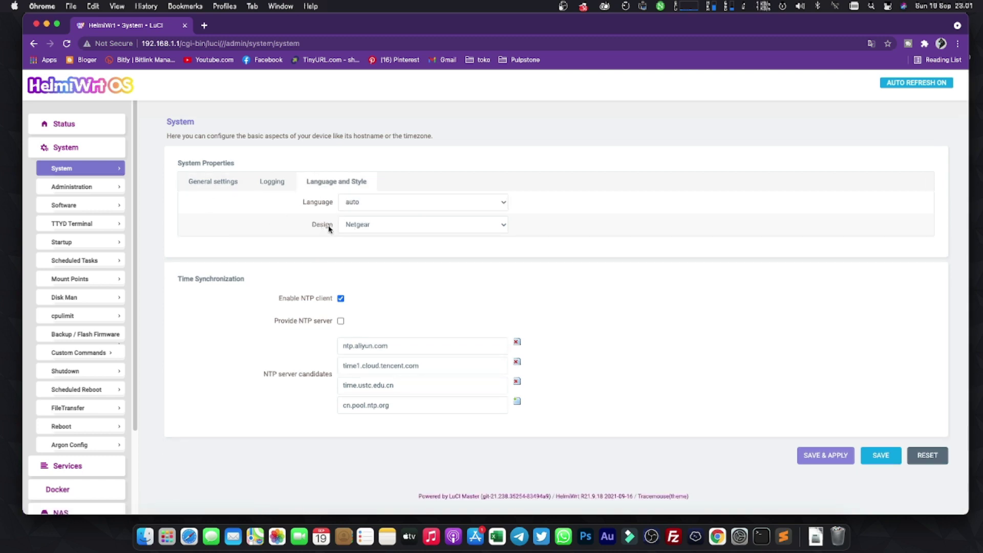
pyautogui.click(368, 229)
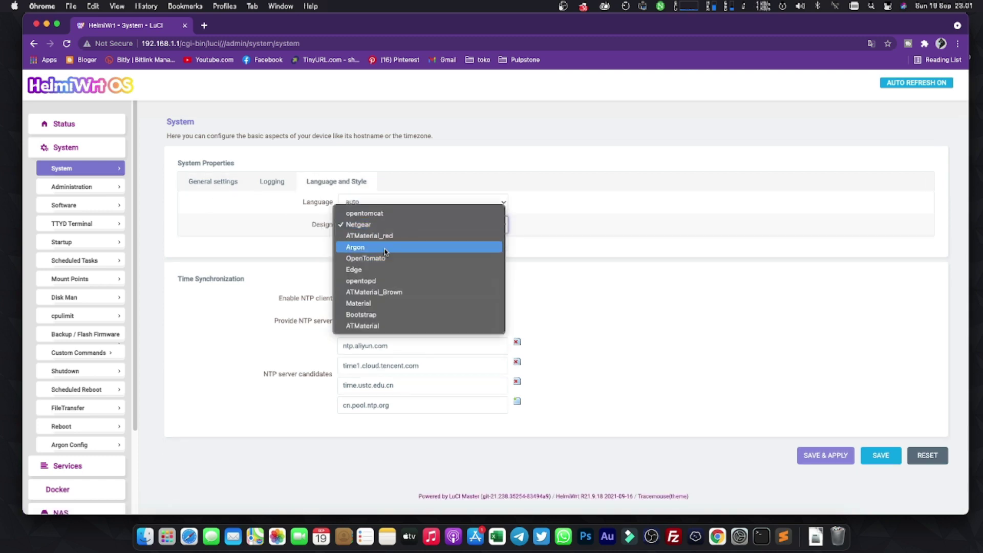
pyautogui.click(386, 249)
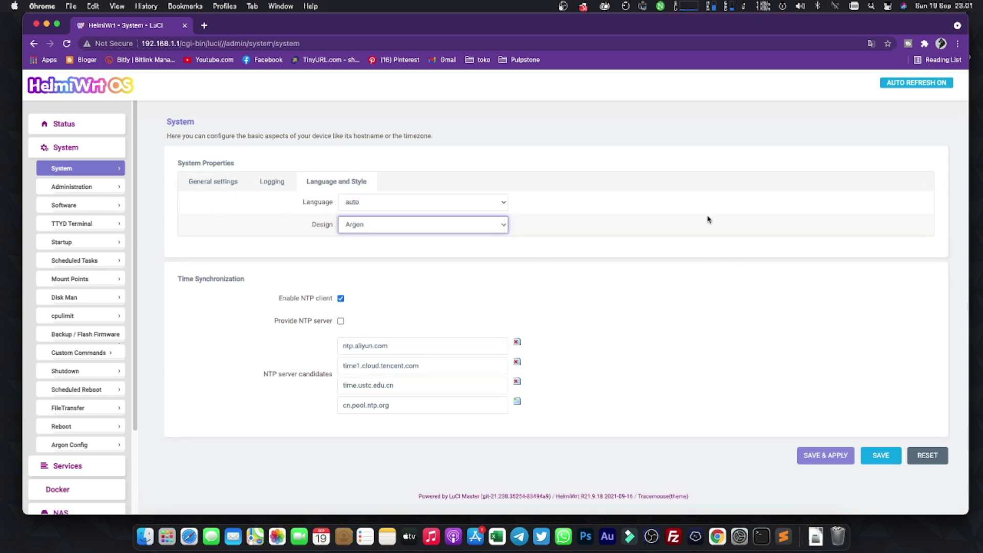
pyautogui.click(822, 455)
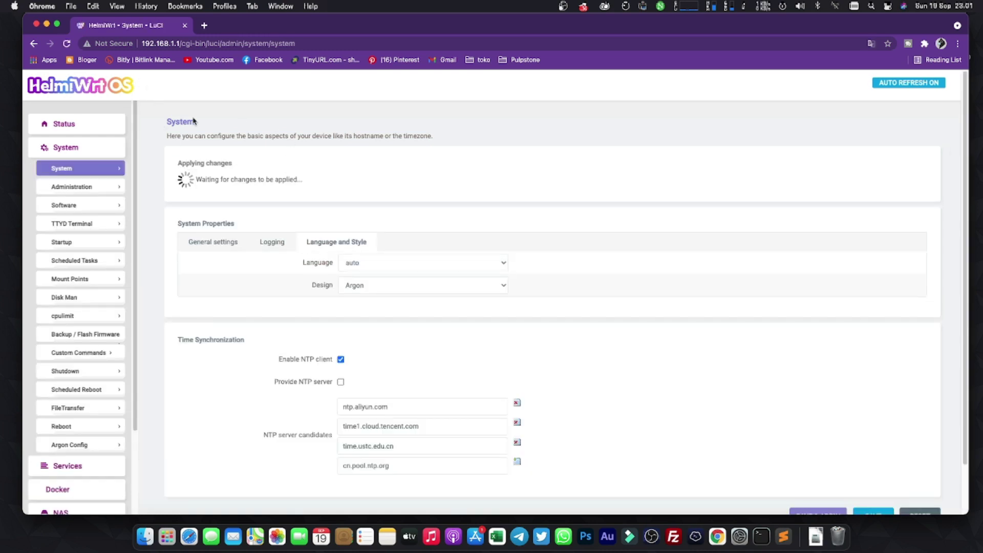
pyautogui.scroll(-3, 70, 343)
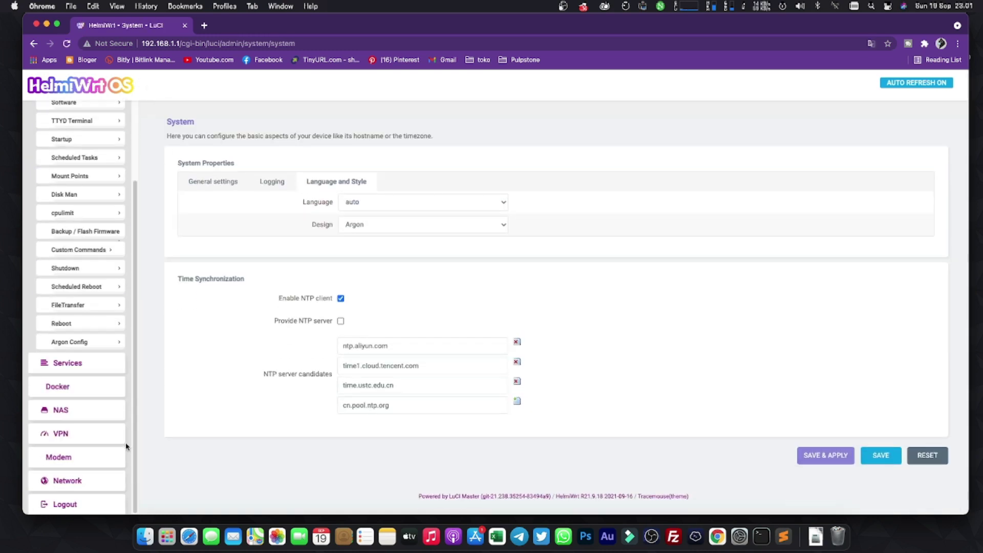
pyautogui.scroll(3, 76, 256)
pyautogui.scroll(-5, 103, 303)
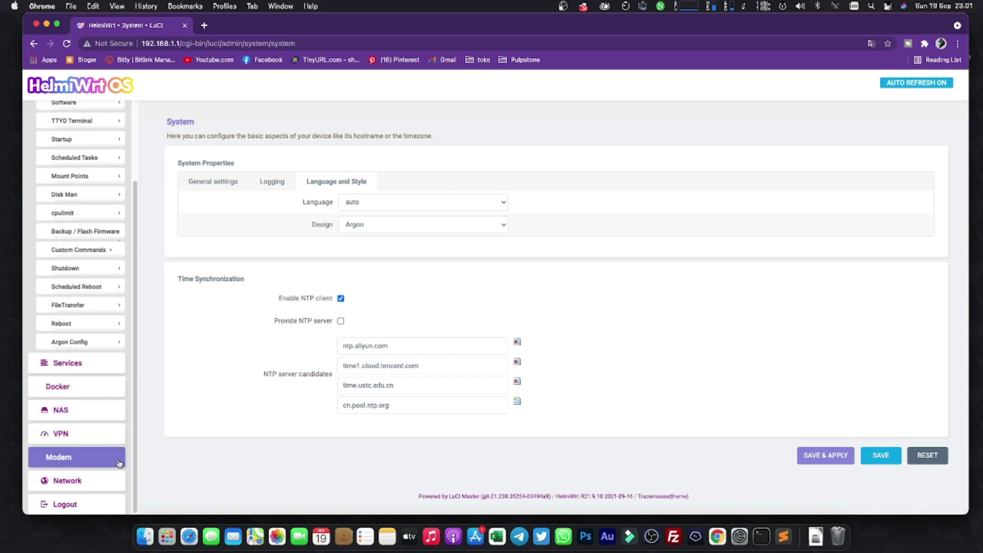
pyautogui.scroll(5, 62, 205)
# Reload the panel and confirm resubmission so the Argon theme is displayed.
pyautogui.click(63, 124)
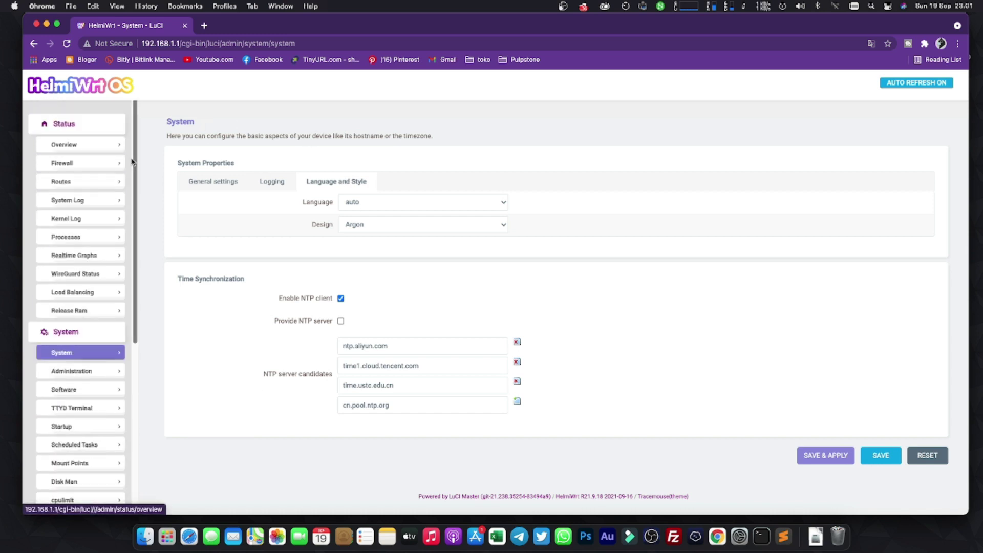
pyautogui.press('super+r')
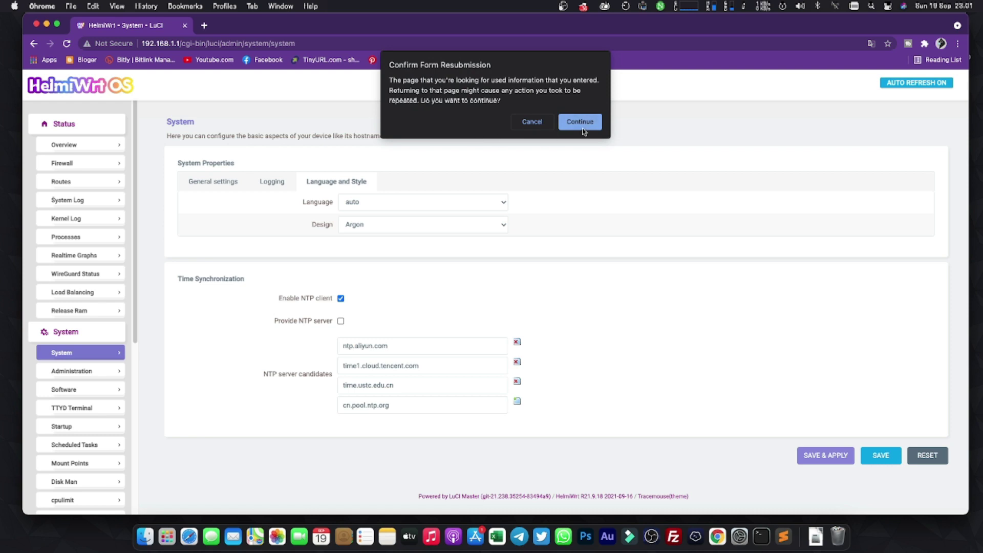
pyautogui.click(582, 127)
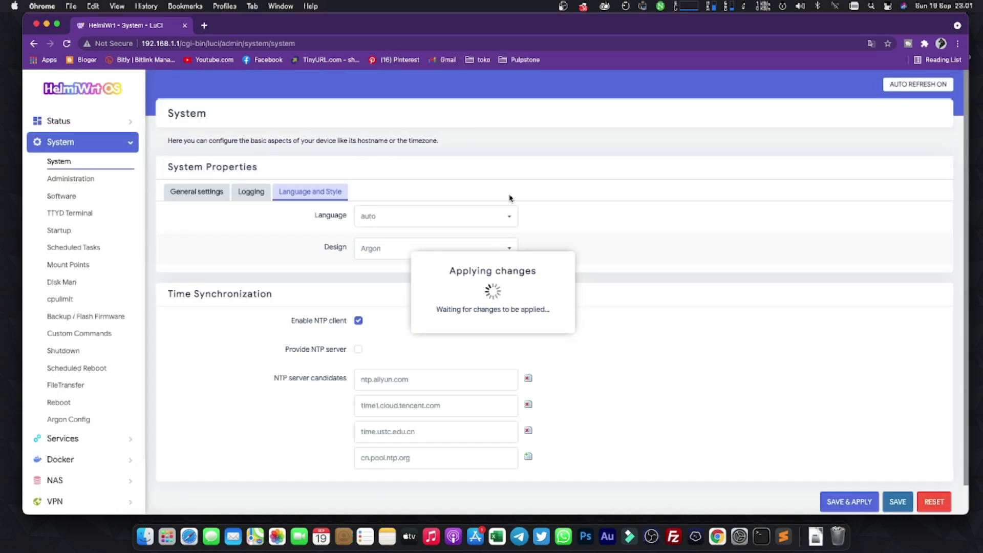
pyautogui.scroll(-1, 428, 340)
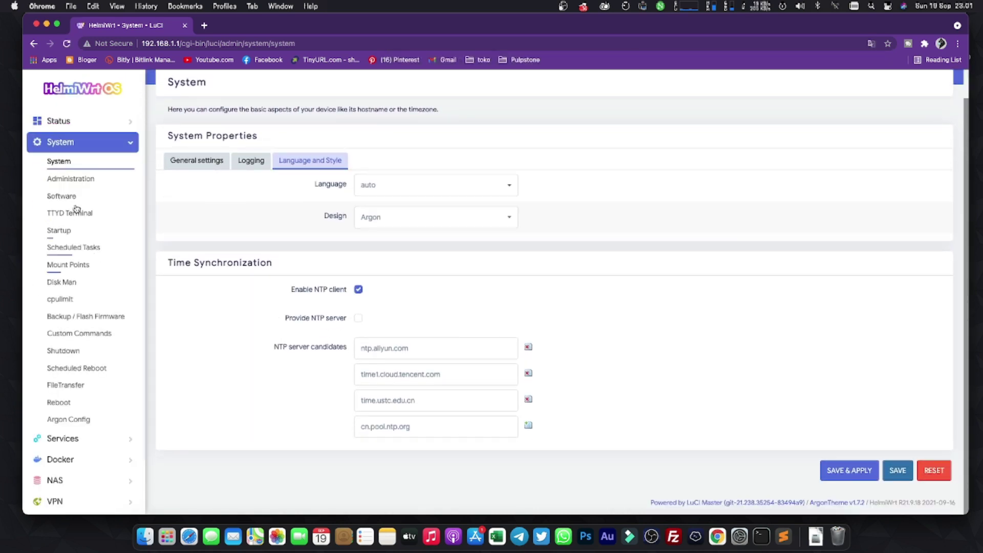
pyautogui.click(59, 121)
# Review Status > Overview showing CPU 24% and 1822 of 1937 MB memory available.
pyautogui.click(64, 142)
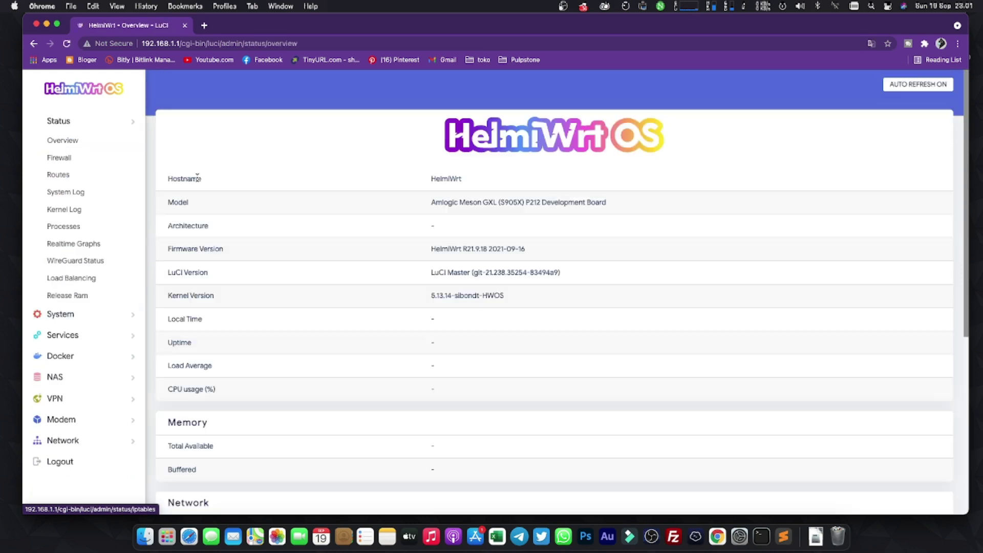
pyautogui.scroll(-6, 318, 222)
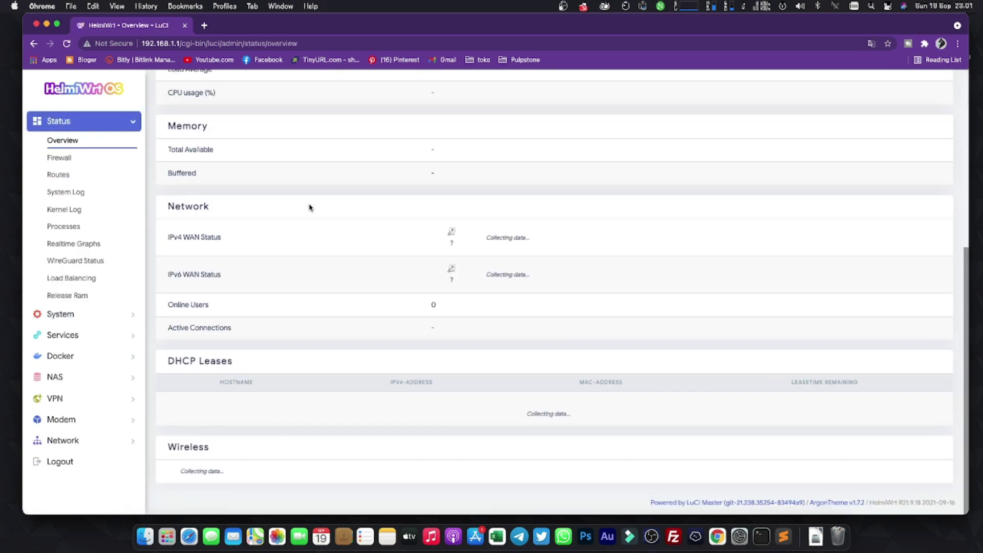
pyautogui.scroll(6, 323, 251)
pyautogui.scroll(-2, 164, 322)
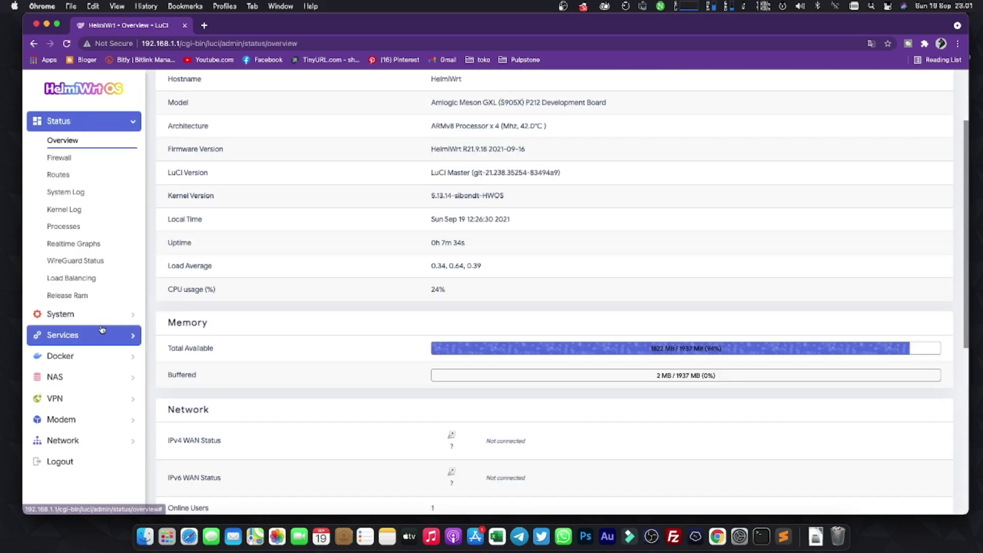
pyautogui.scroll(-3, 112, 389)
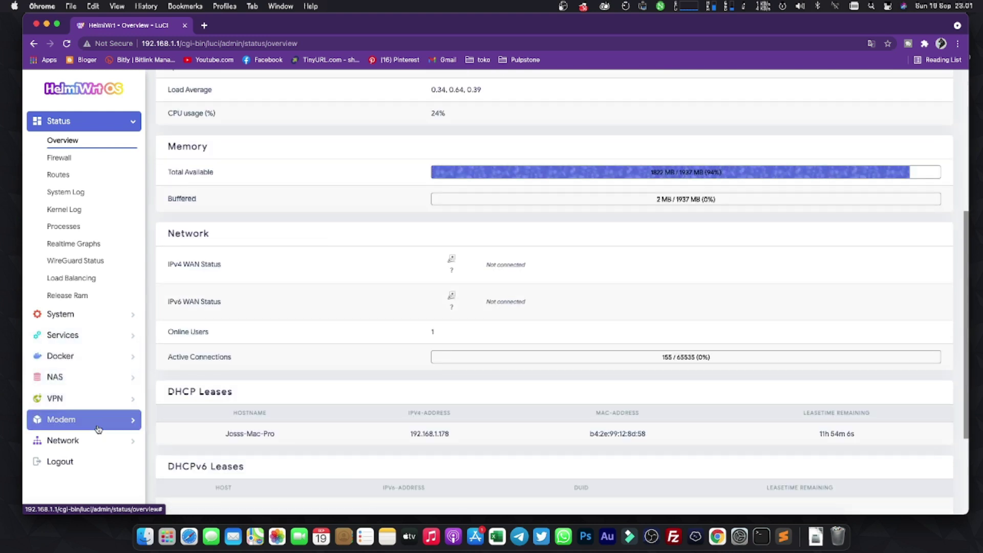
pyautogui.click(90, 441)
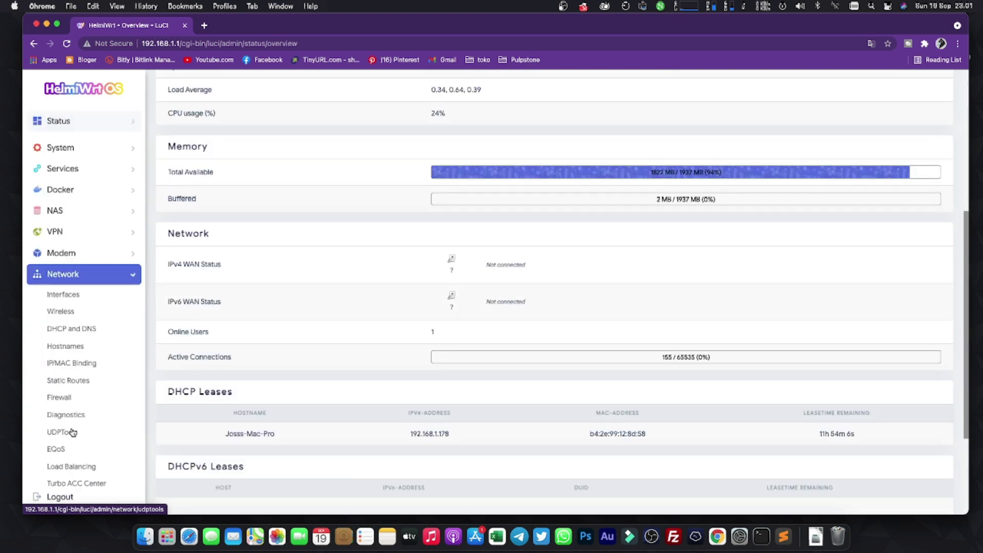
# Scroll through Network > Interfaces down to the Global network options and Save buttons.
pyautogui.click(78, 290)
pyautogui.scroll(-4, 287, 256)
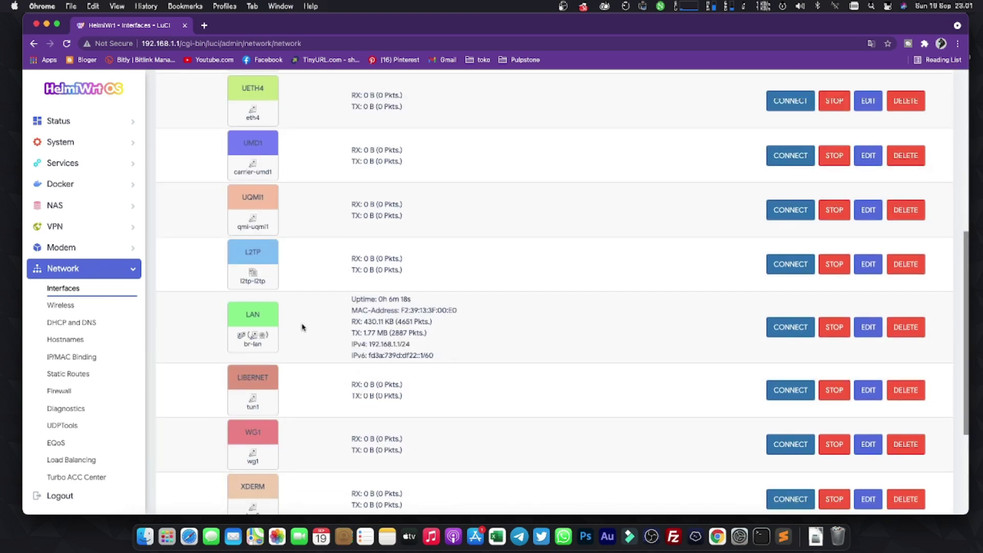
pyautogui.scroll(-1, 307, 307)
pyautogui.scroll(-3, 384, 368)
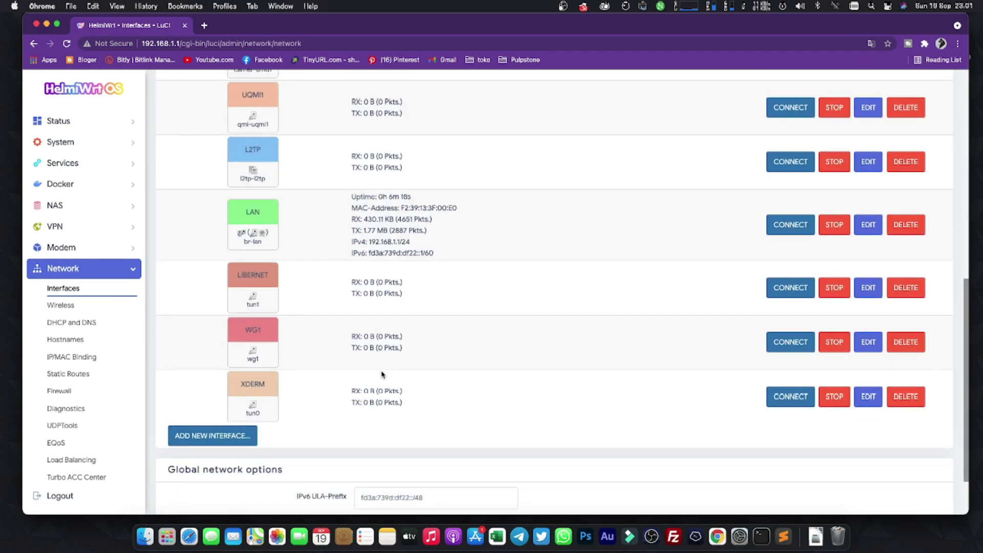
pyautogui.scroll(3, 382, 374)
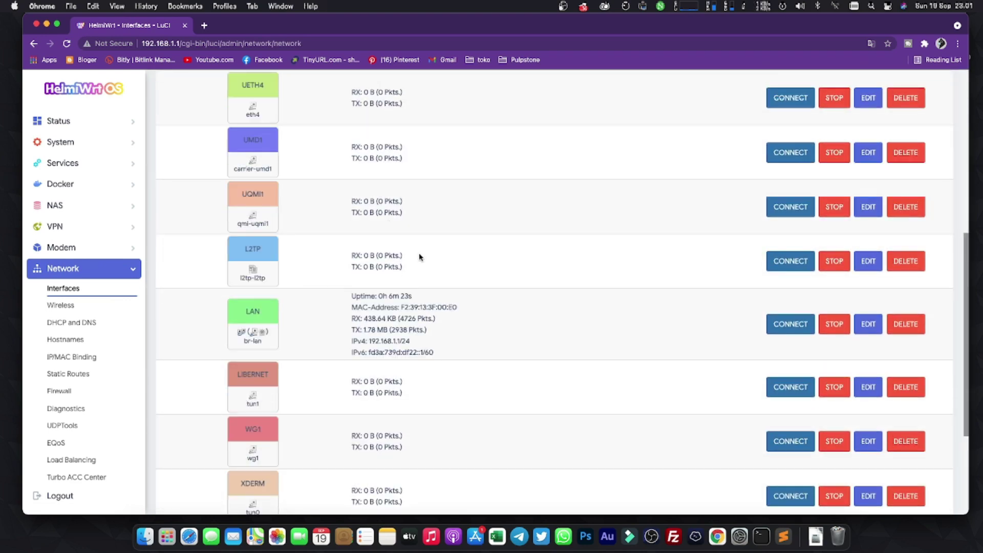
pyautogui.scroll(-2, 433, 249)
pyautogui.scroll(-3, 429, 352)
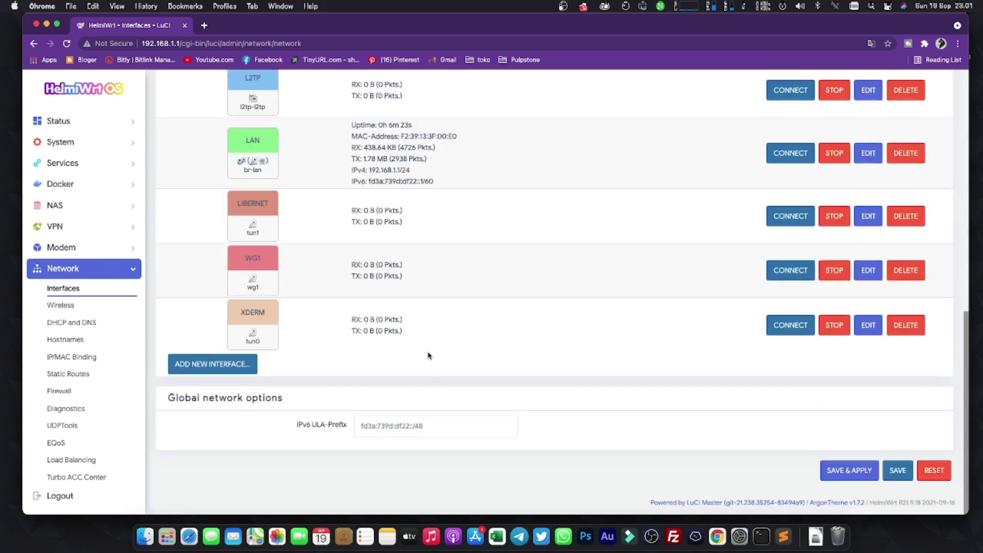
pyautogui.scroll(3, 423, 355)
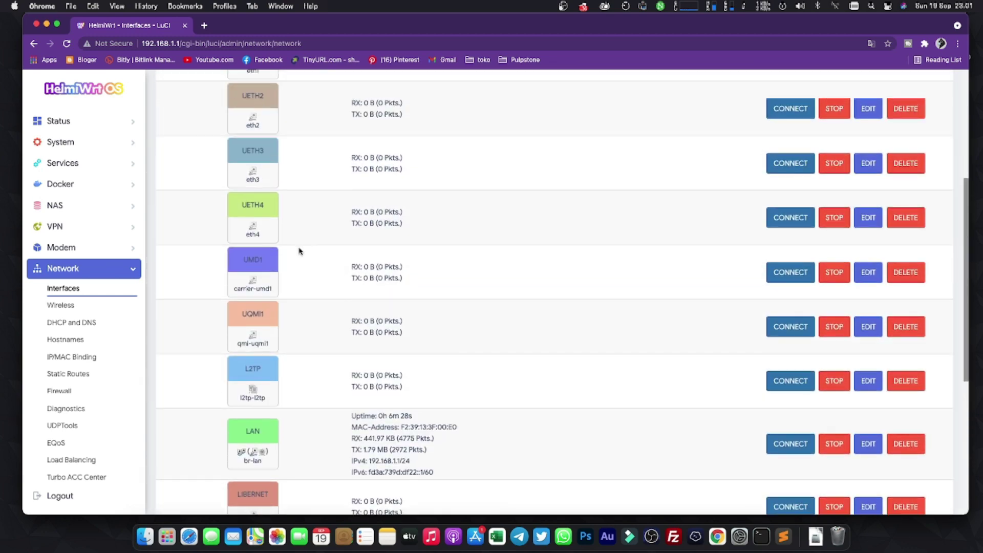
pyautogui.scroll(2, 299, 253)
pyautogui.scroll(-10, 297, 328)
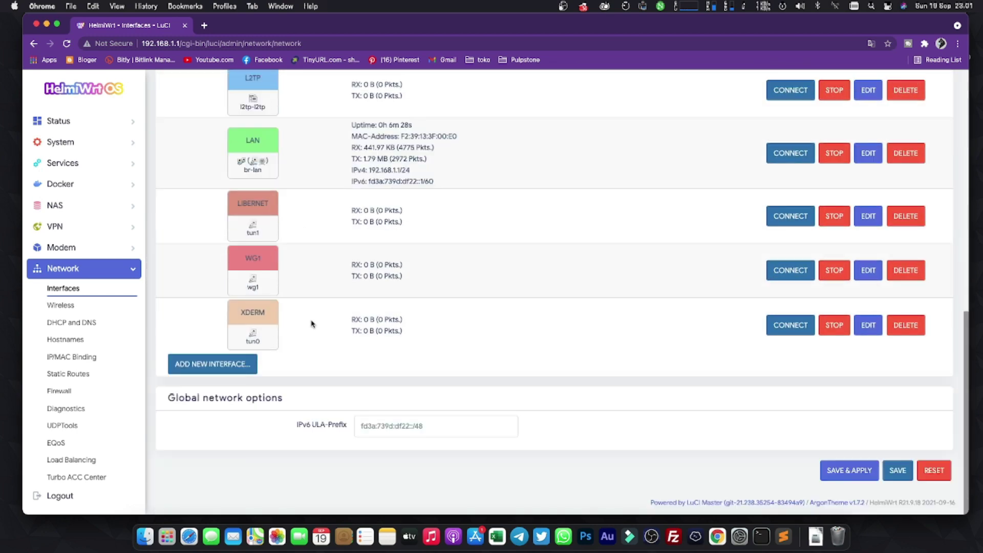
pyautogui.scroll(3, 311, 323)
# Launch Termius from the Dock to show its saved SSH hosts.
pyautogui.moveTo(253, 328); pyautogui.dragTo(311, 323)
pyautogui.scroll(-2, 328, 343)
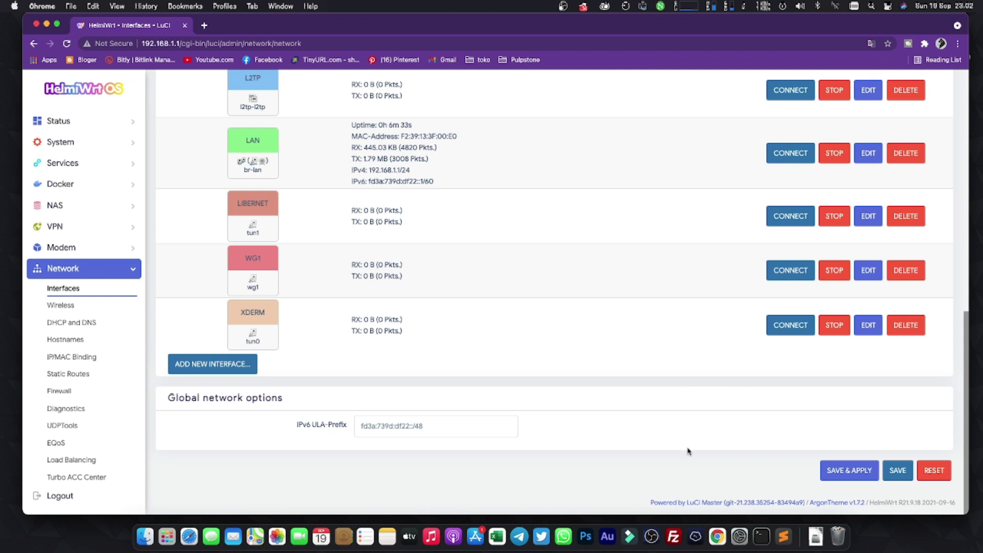
pyautogui.click(692, 516)
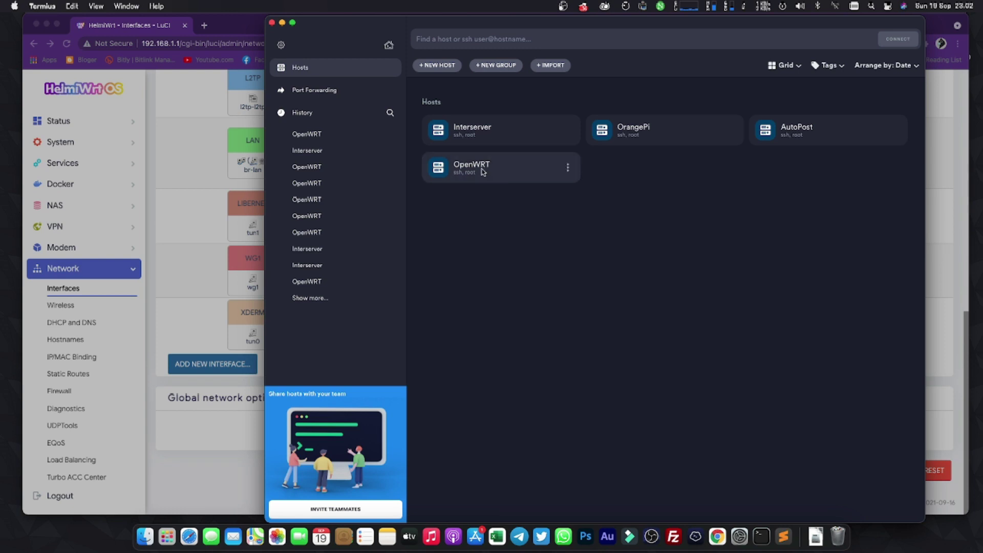
# SSH into the OpenWRT host, replacing its fingerprint and entering the account password.
pyautogui.doubleClick(483, 172)
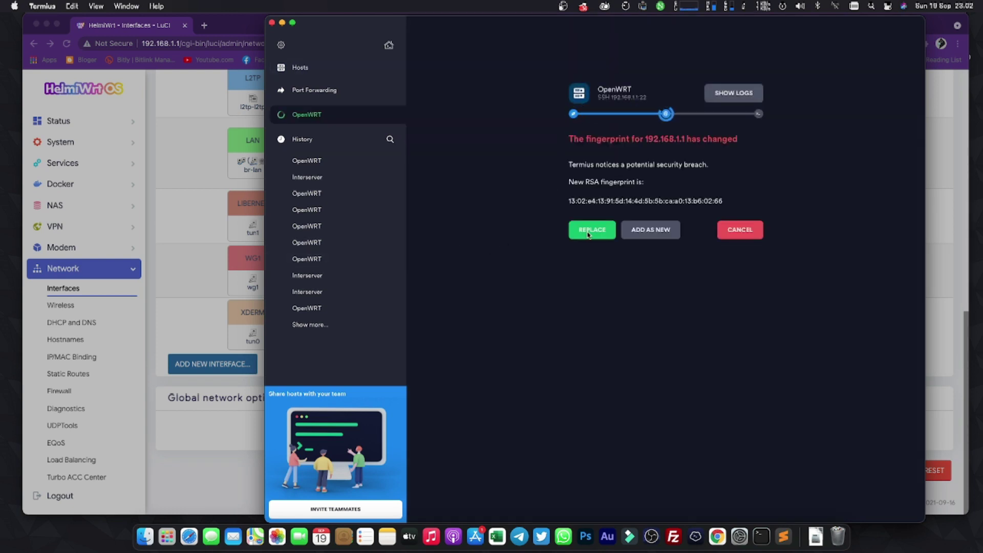
pyautogui.click(588, 234)
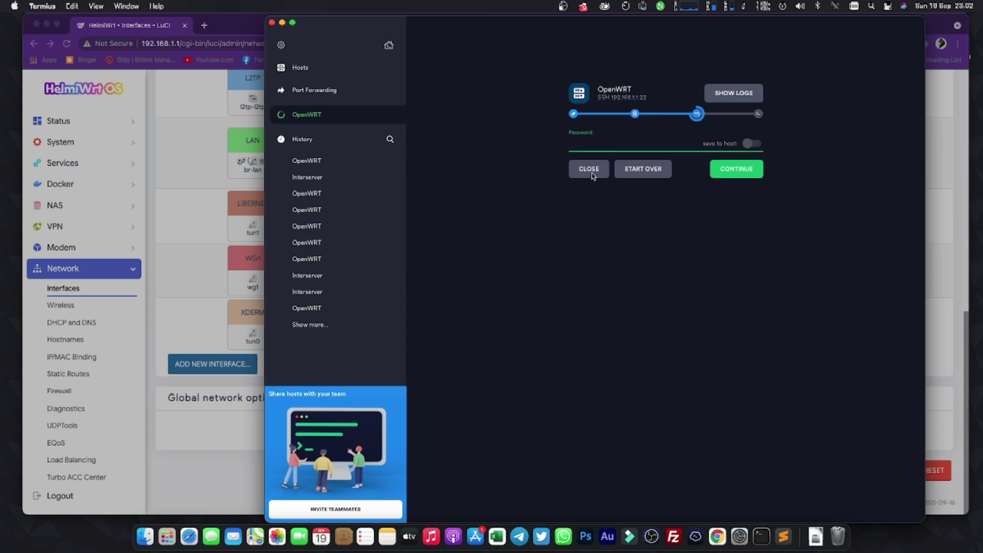
pyautogui.write('***')
pyautogui.press('Return')
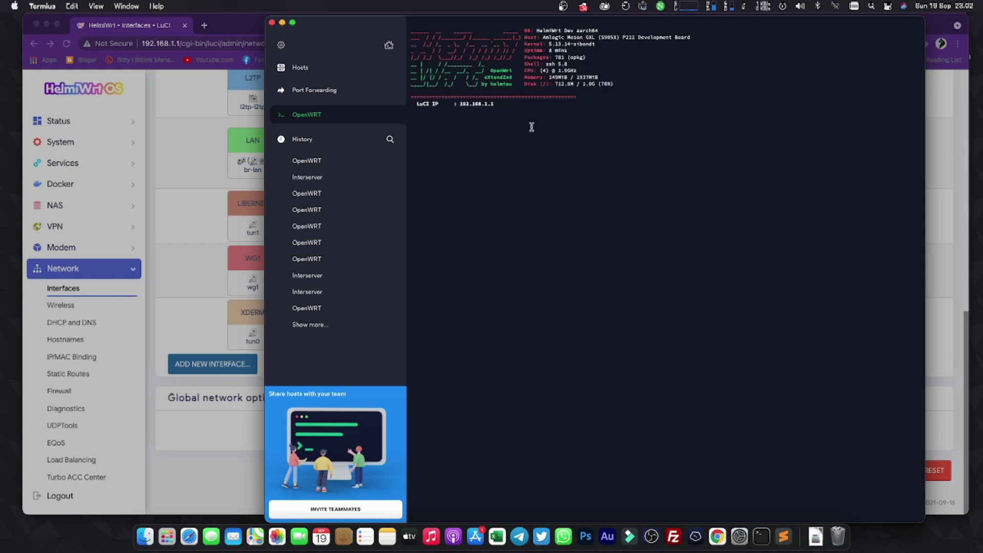
# Paste and run 'helmiwrt' at the root prompt, then highlight the vmess entry in its output.
pyautogui.moveTo(543, 38); pyautogui.dragTo(717, 39)
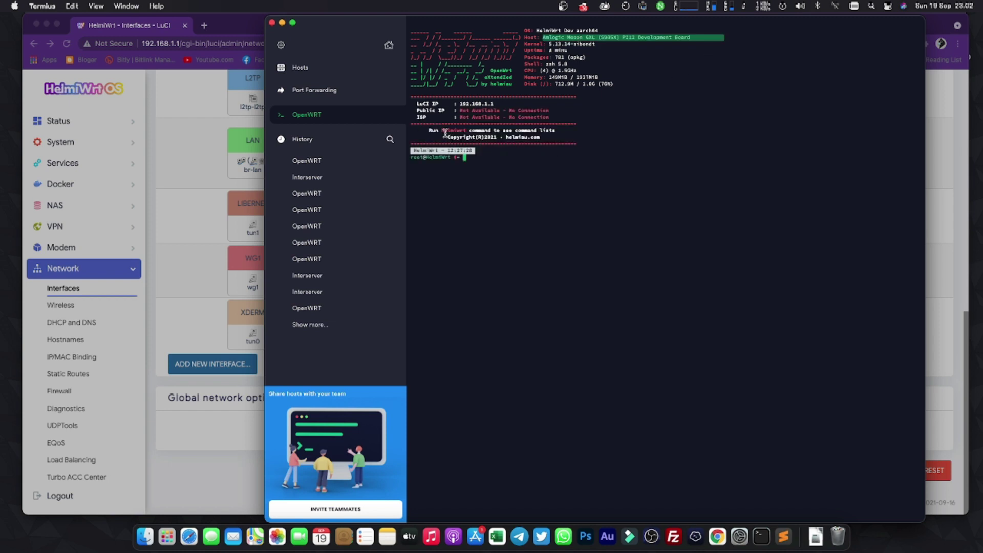
pyautogui.moveTo(443, 132); pyautogui.dragTo(466, 132)
pyautogui.write('helmiwrt')
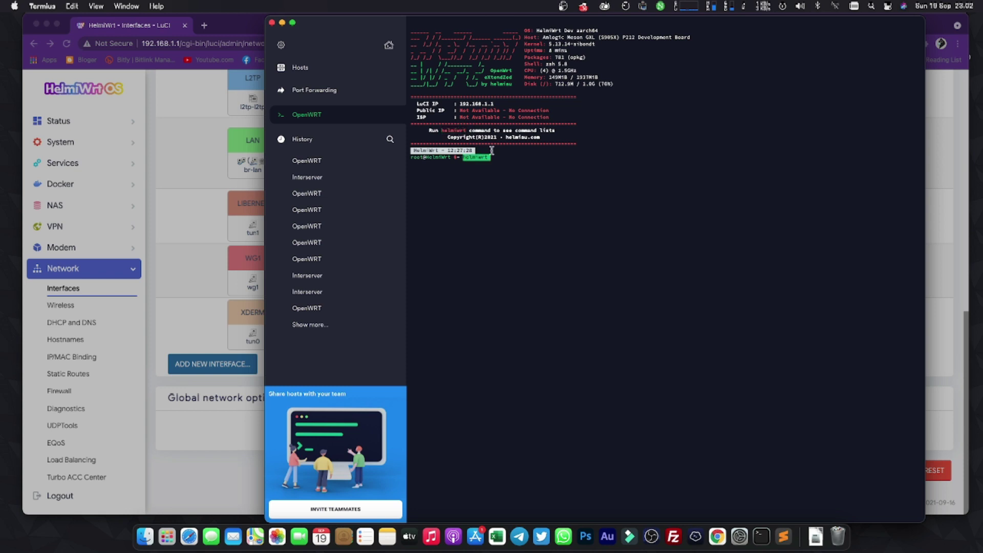
pyautogui.press('Return')
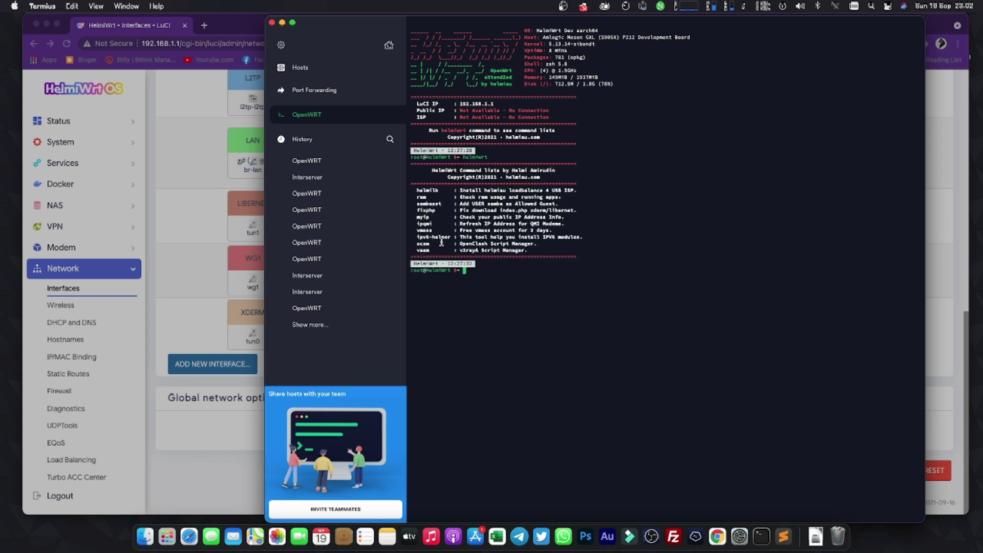
pyautogui.moveTo(435, 231); pyautogui.dragTo(419, 231)
pyautogui.click(496, 267)
# Minimize Termius and recheck the Interfaces list, where LAN shows 0h 7m 38s uptime.
pyautogui.click(282, 24)
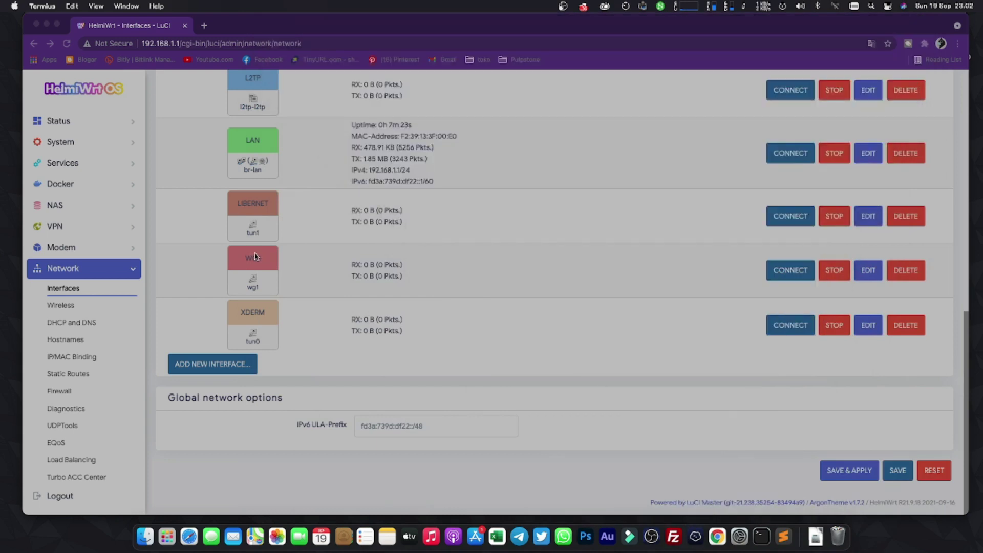
pyautogui.scroll(10, 196, 139)
pyautogui.scroll(-7, 199, 123)
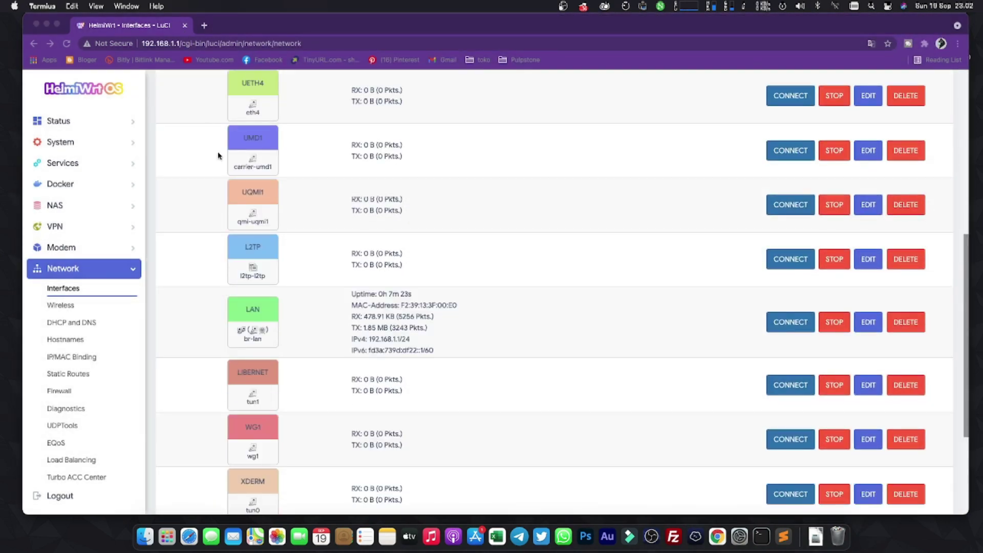
pyautogui.scroll(-3, 216, 156)
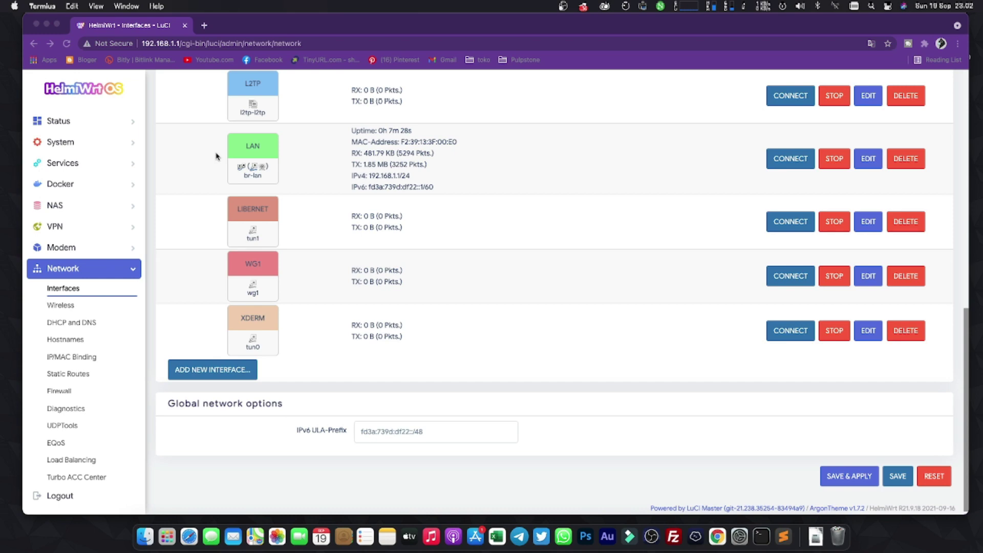
pyautogui.scroll(3, 216, 157)
pyautogui.scroll(-3, 216, 156)
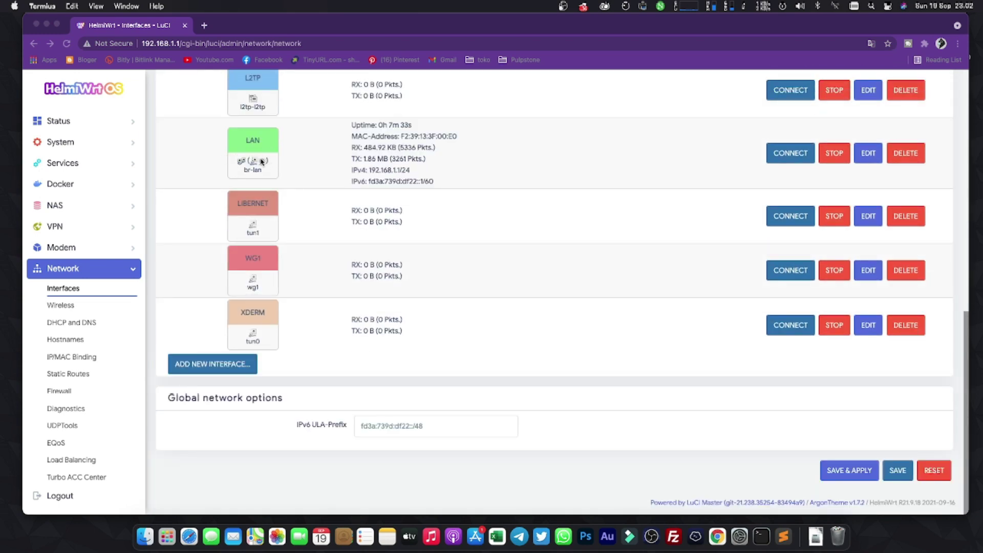
pyautogui.scroll(5, 75, 174)
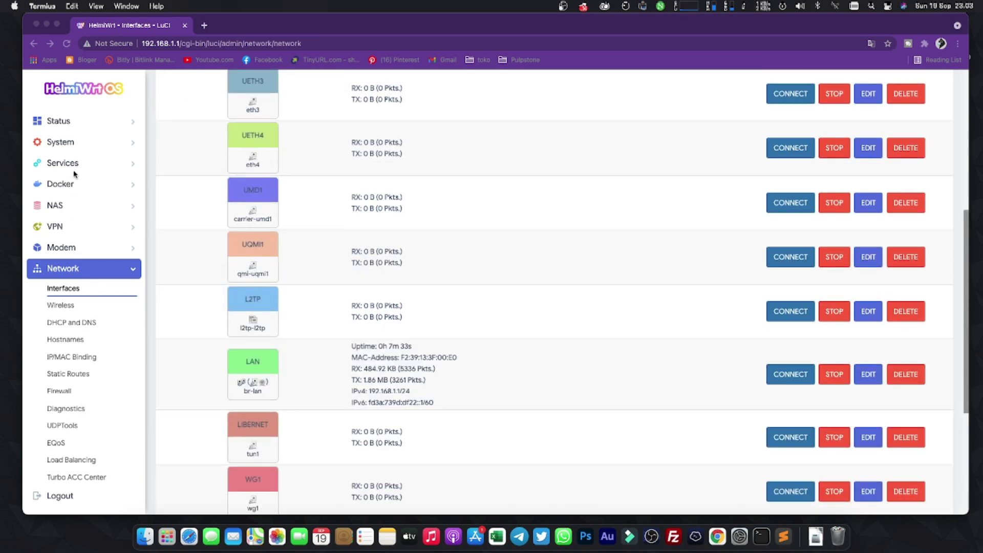
pyautogui.click(59, 120)
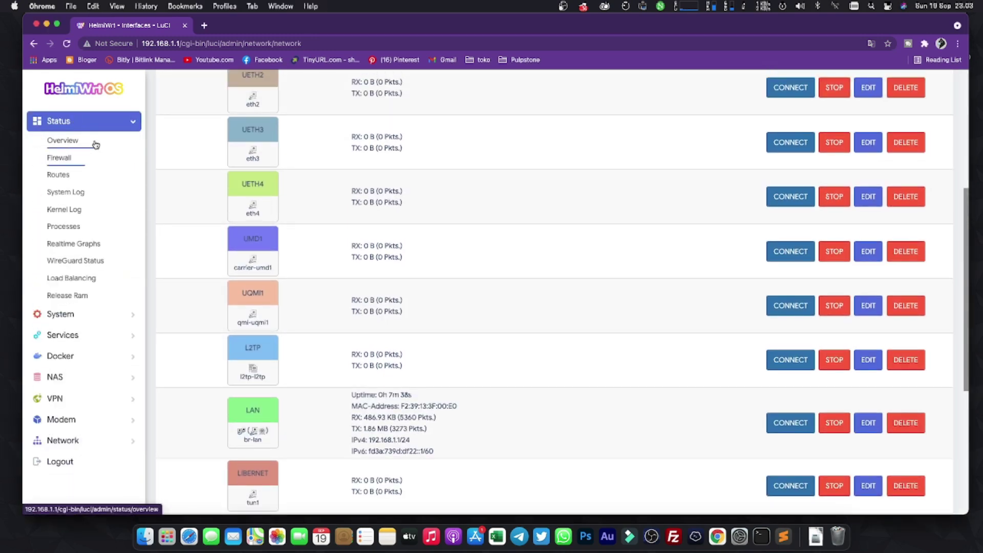
# Open Status > Overview and scroll through Memory, Network and DHCP Leases, then back up.
pyautogui.click(63, 141)
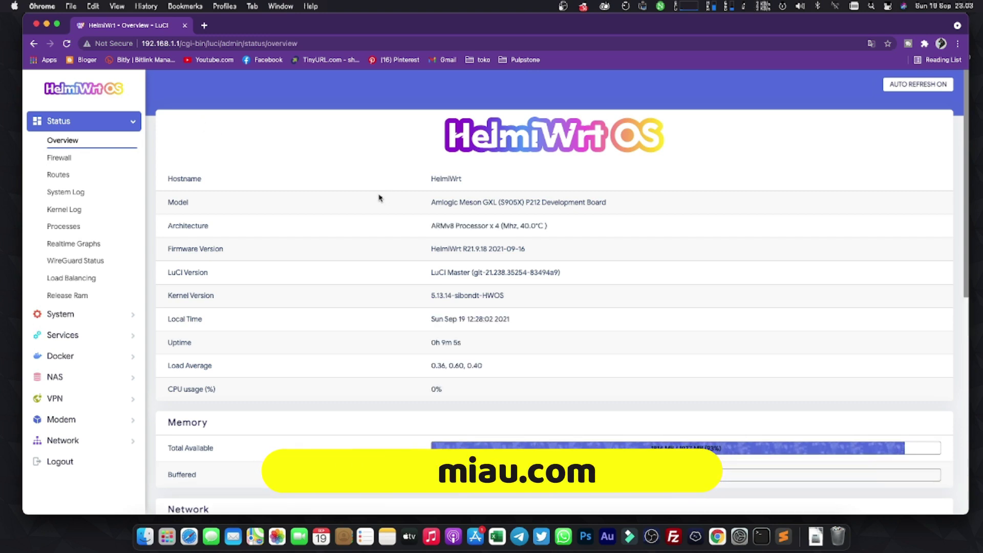
pyautogui.scroll(-5, 380, 205)
pyautogui.scroll(-2, 359, 225)
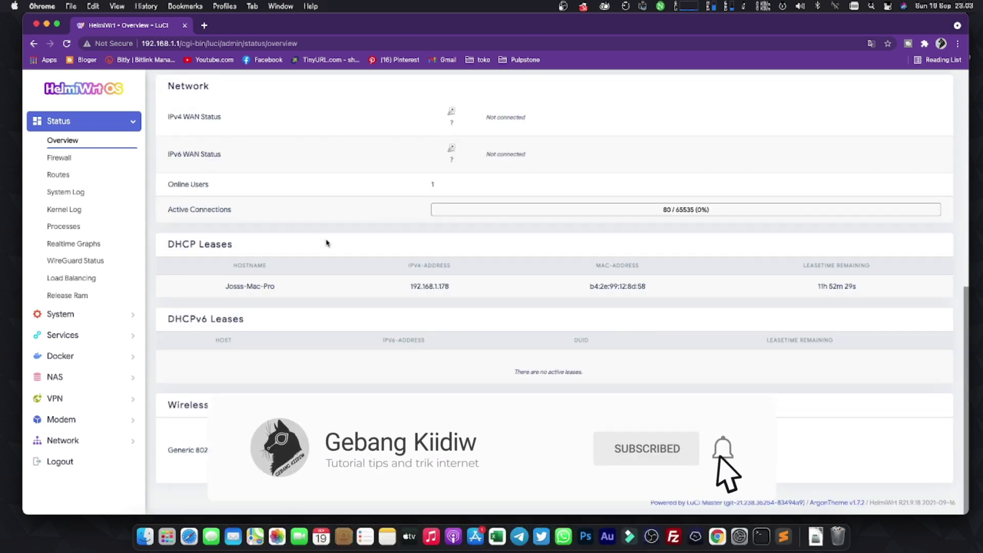
pyautogui.scroll(6, 446, 248)
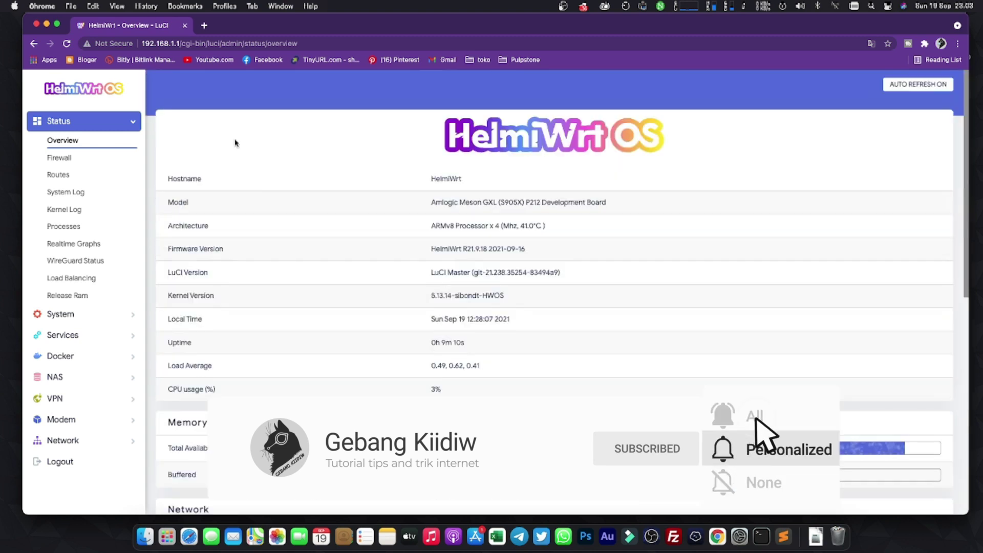